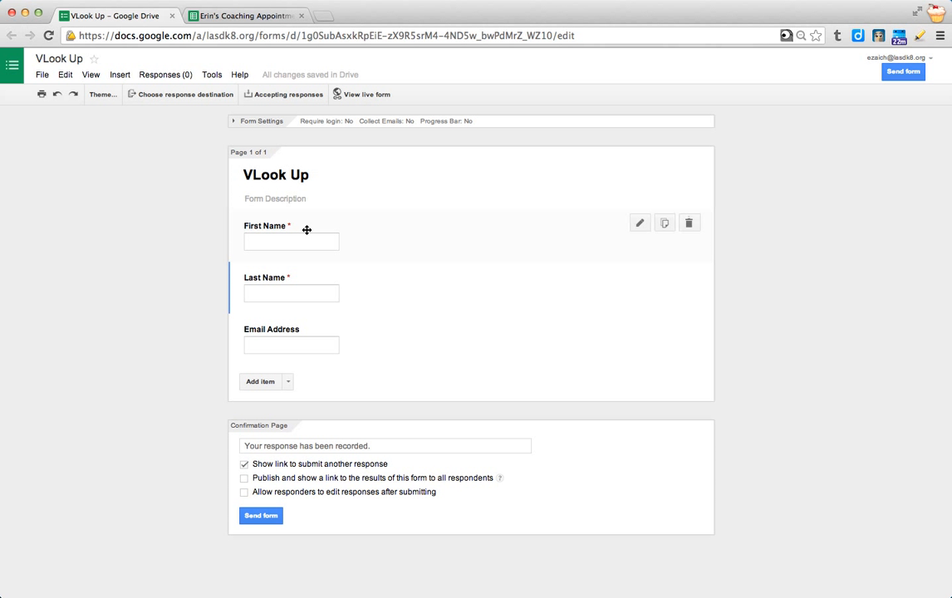
{"action": "left_click", "coordinate": [249, 173]}
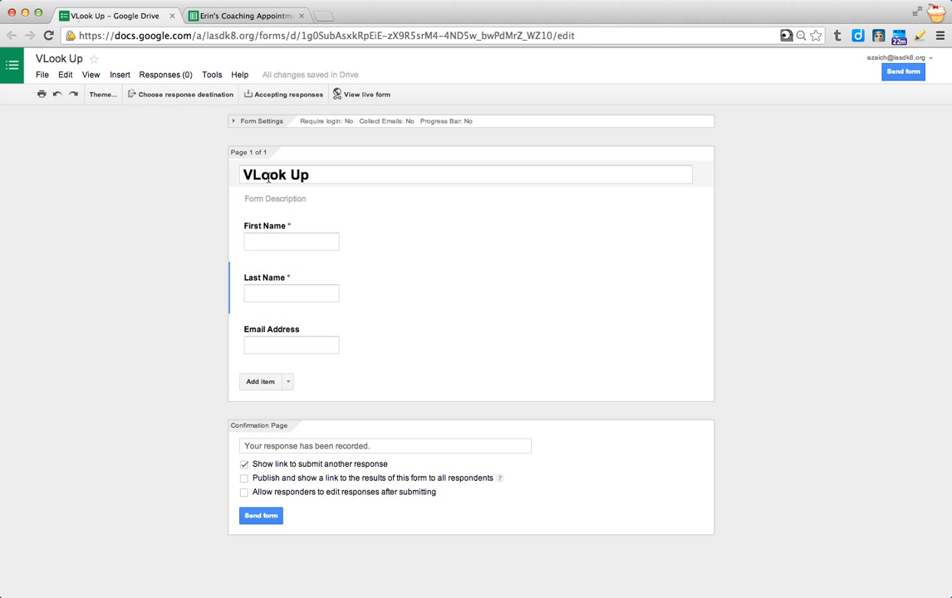
{"action": "left_click", "coordinate": [323, 196]}
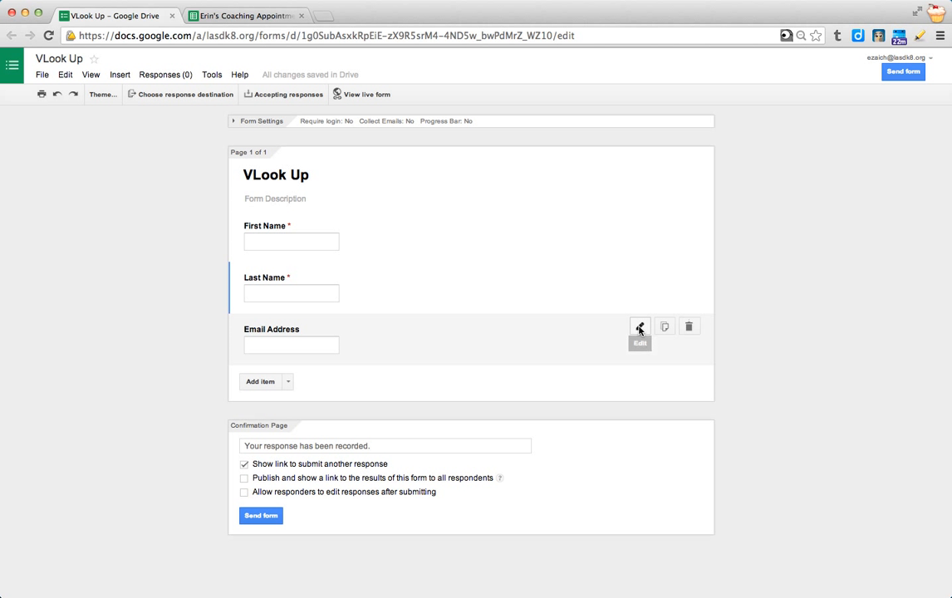
Add the custom error text "This is not a valid email address." to the Email Address question's data validation
{"action": "left_click", "coordinate": [640, 327]}
{"action": "left_click", "coordinate": [638, 327]}
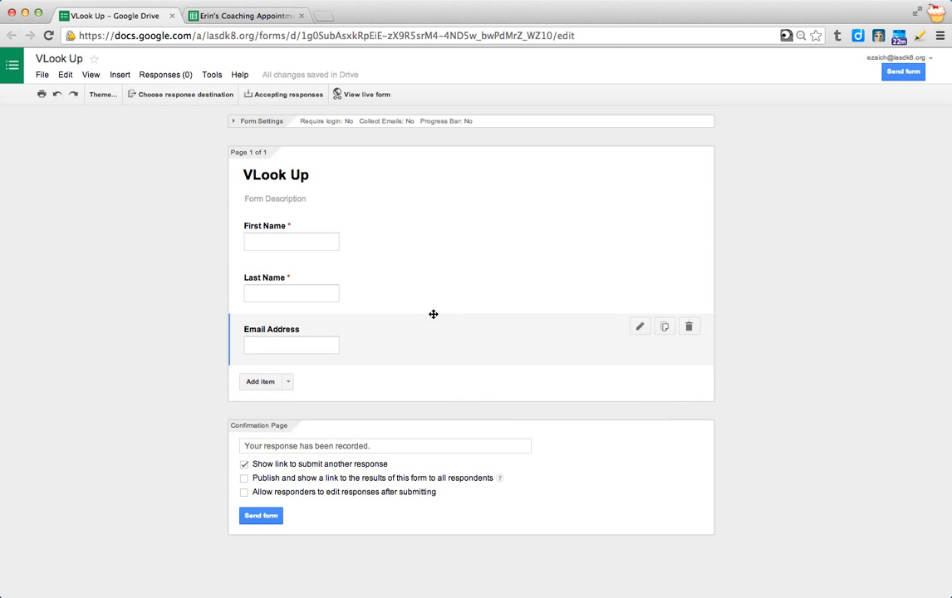
{"action": "left_click", "coordinate": [639, 327]}
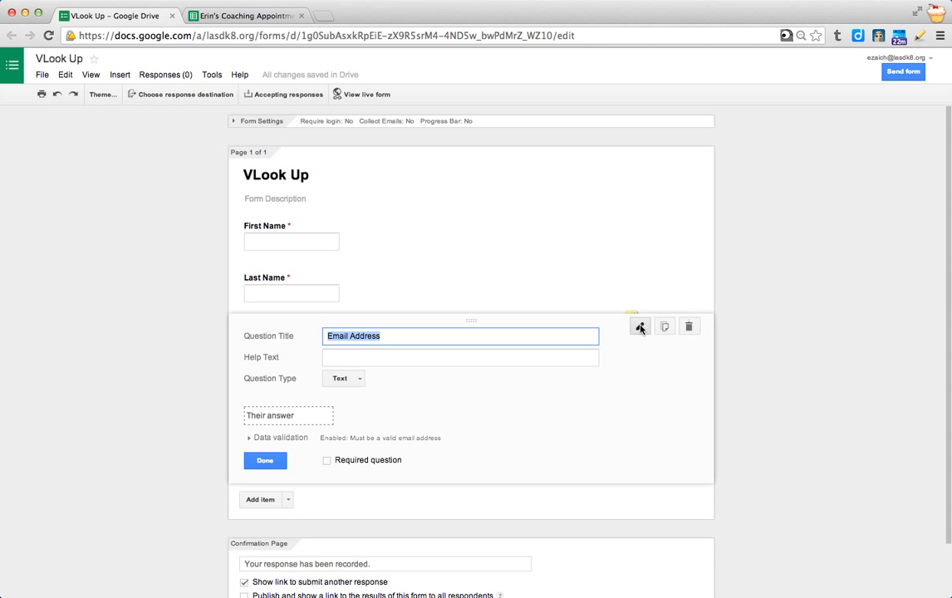
{"action": "left_click", "coordinate": [248, 439]}
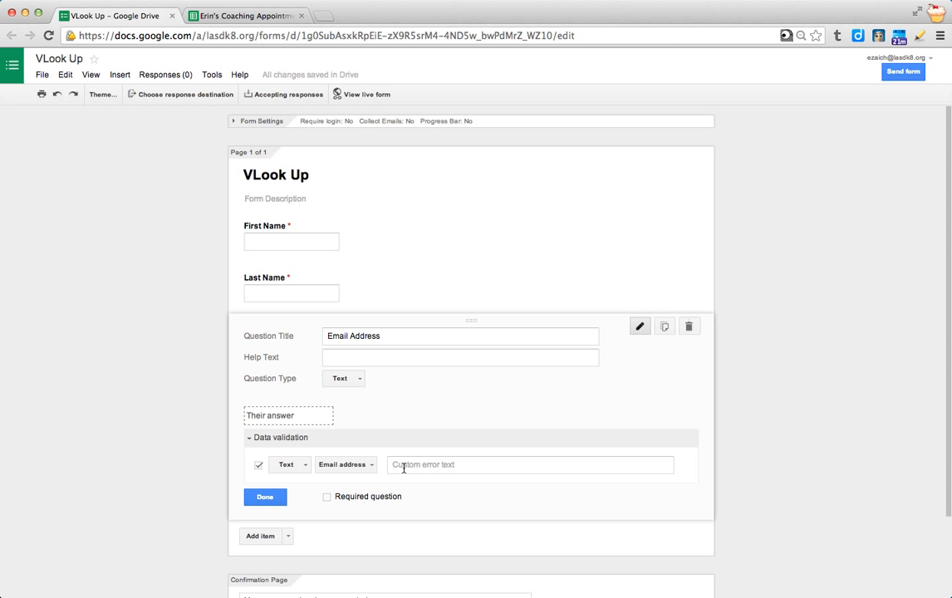
{"action": "left_click", "coordinate": [404, 468]}
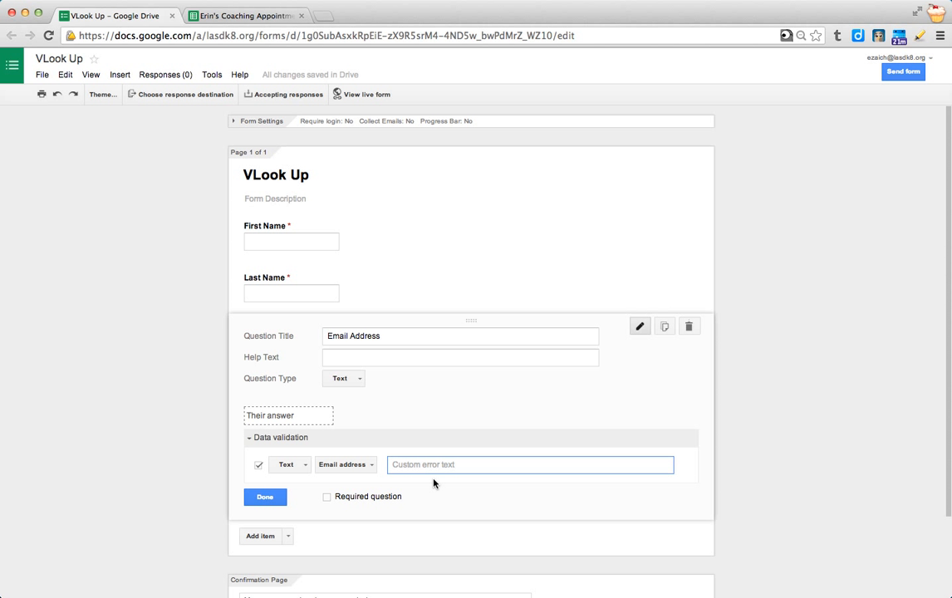
{"action": "type", "text": "This is not a valid email address."}
{"action": "left_click", "coordinate": [272, 497]}
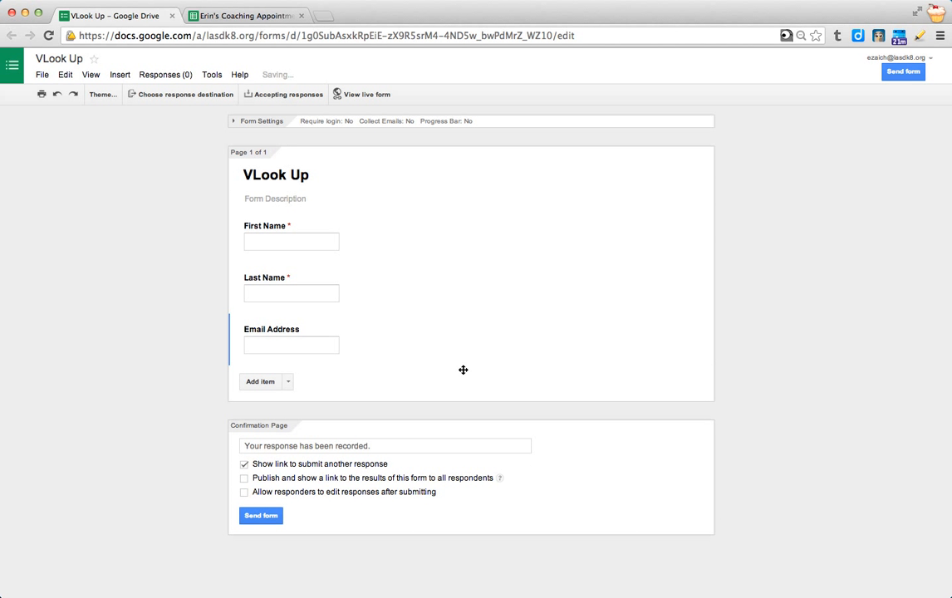
Make the Email Address question required
{"action": "left_click", "coordinate": [639, 327]}
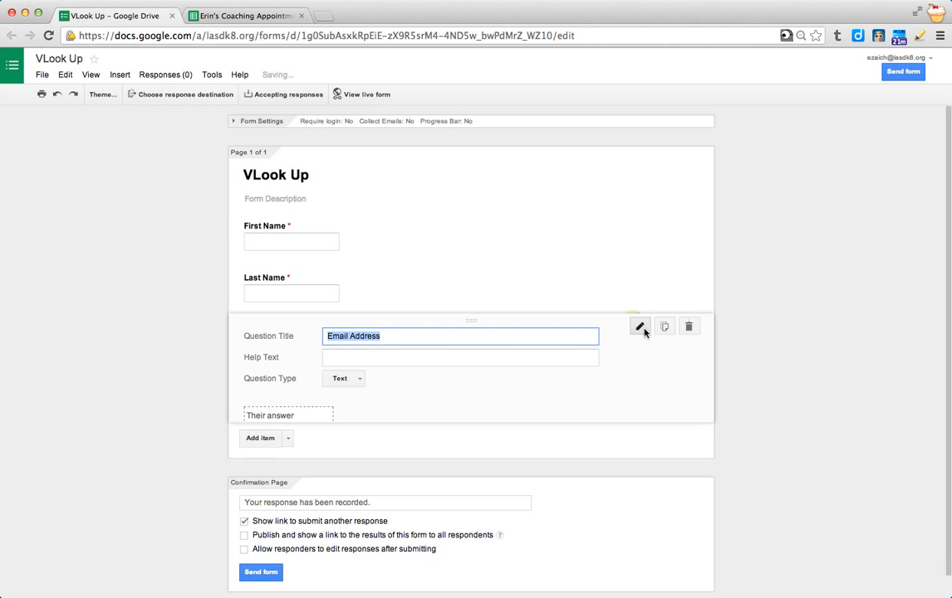
{"action": "left_click", "coordinate": [327, 460]}
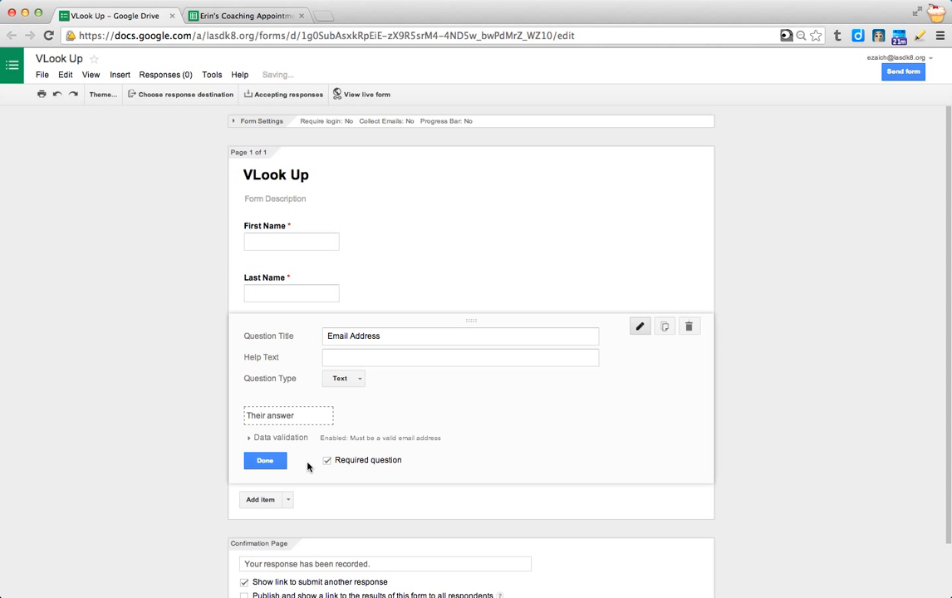
{"action": "left_click", "coordinate": [273, 462]}
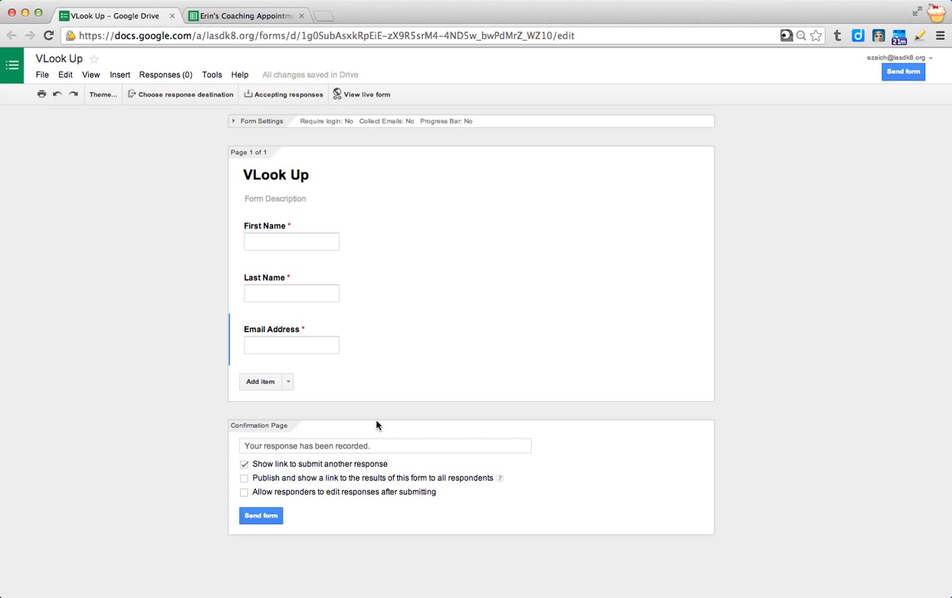
{"action": "left_click", "coordinate": [476, 346]}
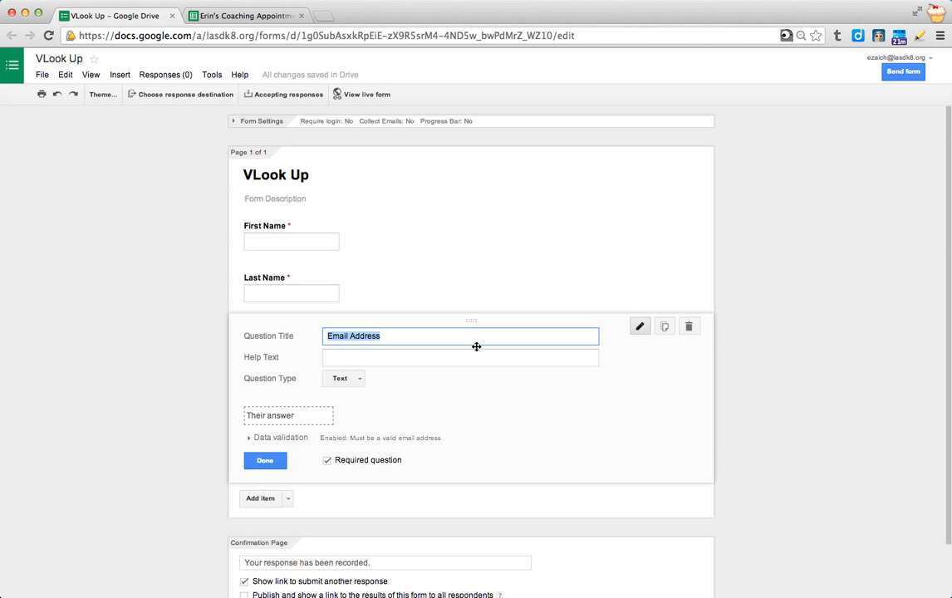
{"action": "left_click", "coordinate": [268, 459]}
Add a question titled "Choose your school" with the Choose from a list type
{"action": "left_click", "coordinate": [248, 385]}
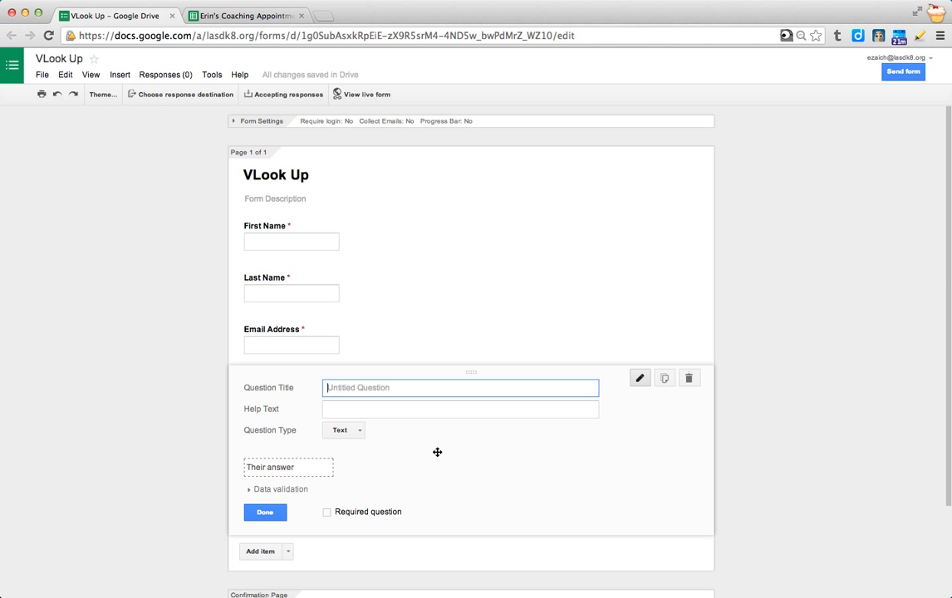
{"action": "type", "text": "Choose your school"}
{"action": "left_click", "coordinate": [351, 431]}
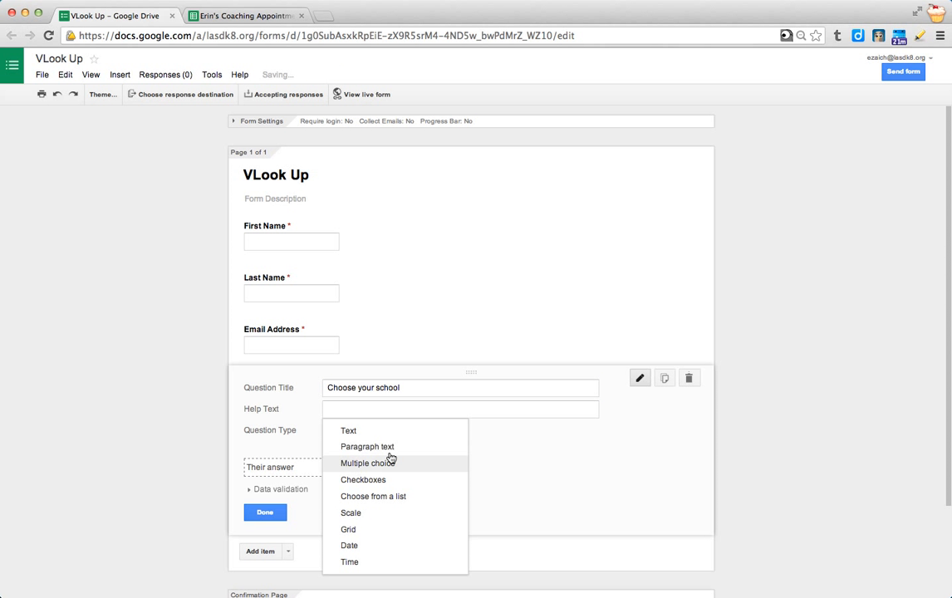
{"action": "left_click", "coordinate": [392, 497]}
Enter Apple, Banana, Orange and Grape as the list options of the school question
{"action": "left_click", "coordinate": [398, 460]}
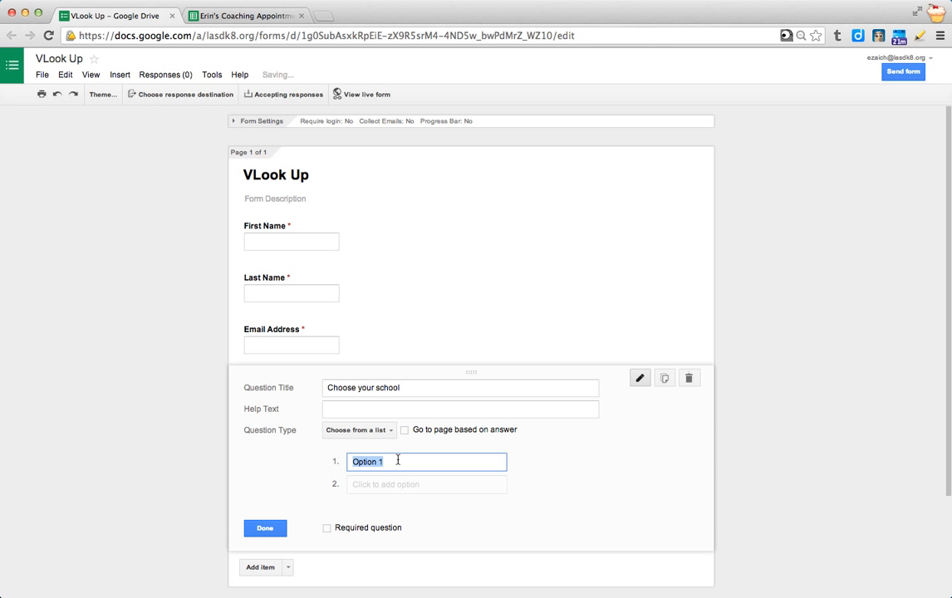
{"action": "type", "text": "Apple"}
{"action": "key", "text": "Return"}
{"action": "type", "text": "B"}
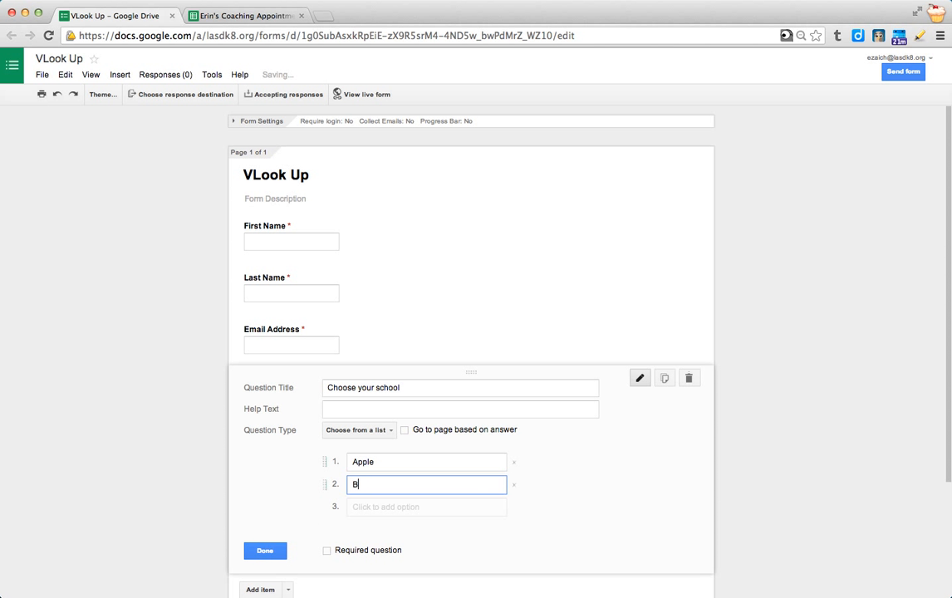
{"action": "type", "text": "anana"}
{"action": "key", "text": "Return"}
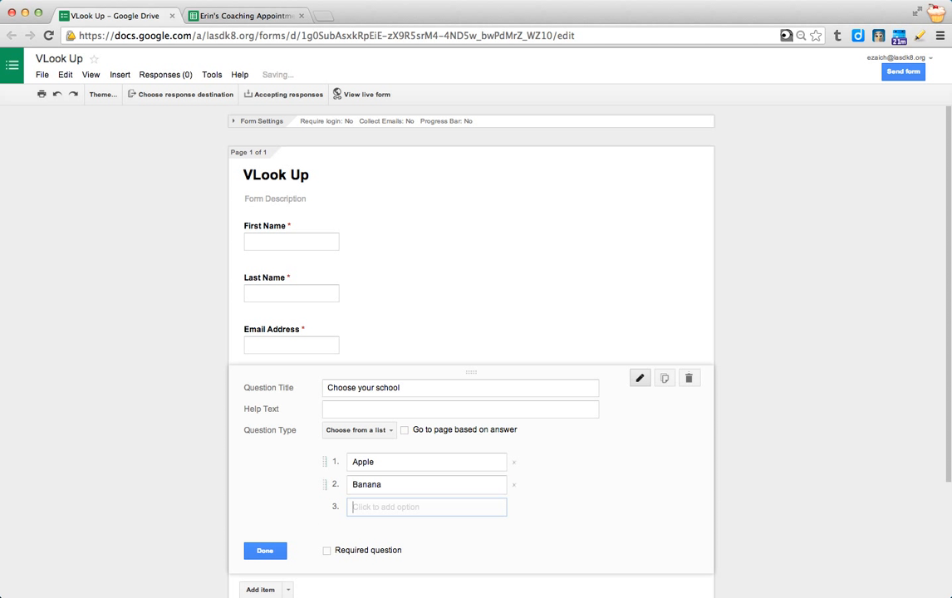
{"action": "type", "text": "Orange"}
{"action": "key", "text": "Return"}
{"action": "type", "text": "Grad"}
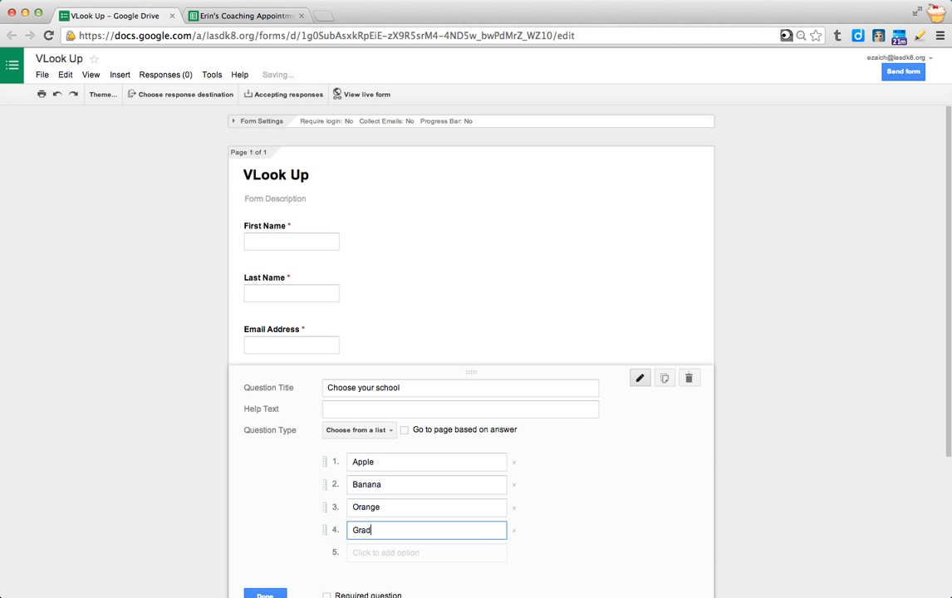
{"action": "type", "text": "e"}
Make the "Choose your school" question required and finish editing it
{"action": "scroll", "coordinate": [549, 276], "scroll_direction": "down", "scroll_amount": 3}
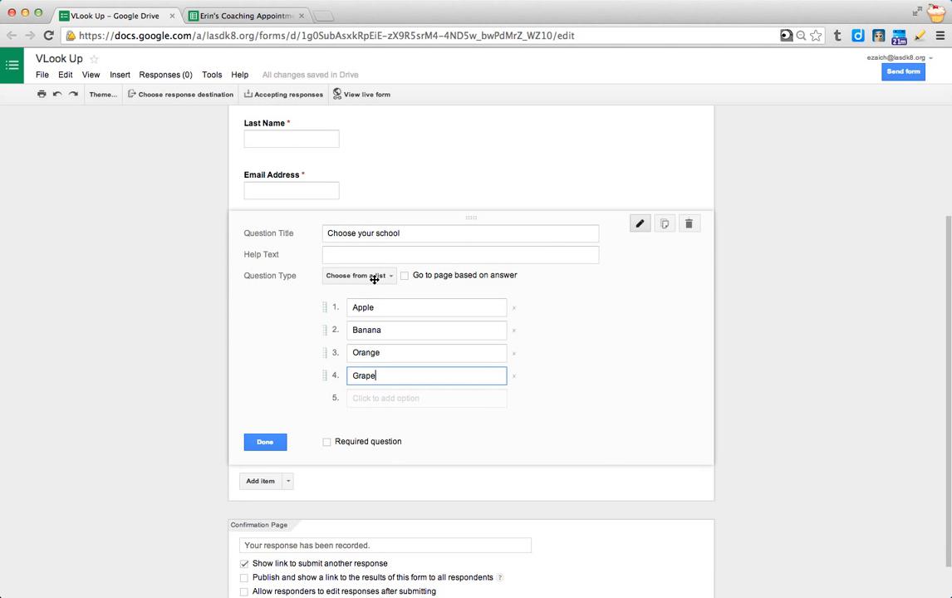
{"action": "left_click", "coordinate": [326, 442]}
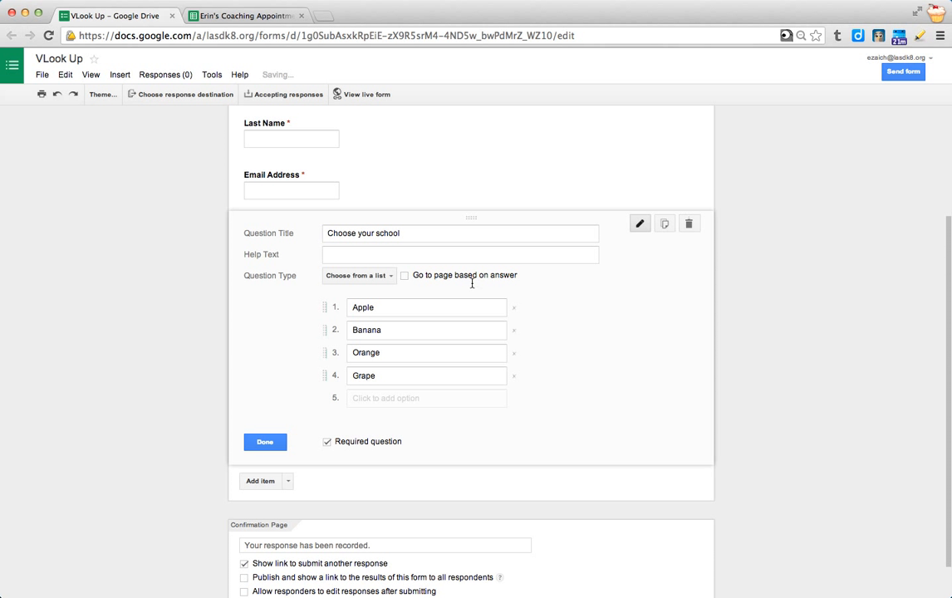
{"action": "left_click", "coordinate": [266, 449]}
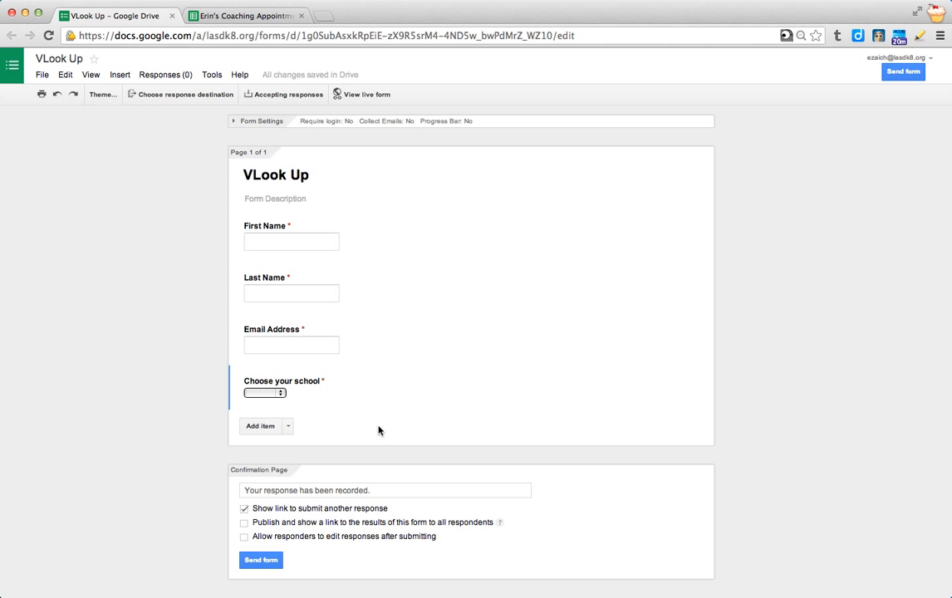
Add a required text question titled "What is your favorite ice cream?"
{"action": "left_click", "coordinate": [264, 426]}
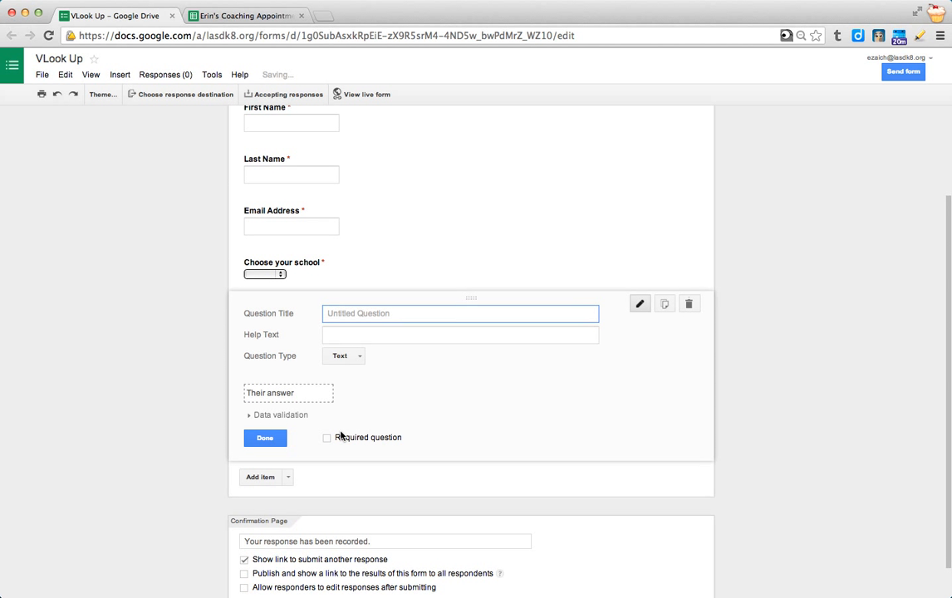
{"action": "type", "text": "What is your "}
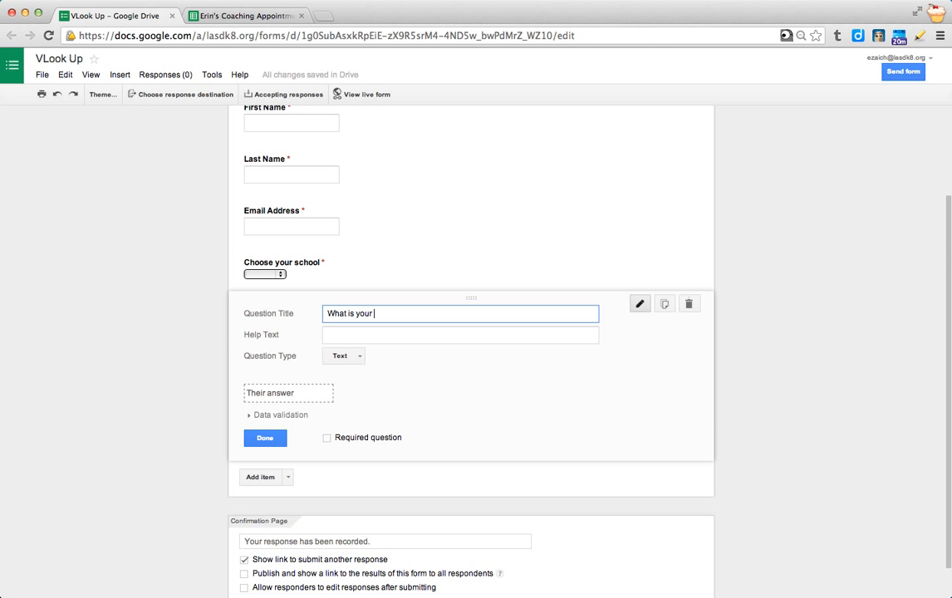
{"action": "type", "text": "favoite"}
{"action": "key", "text": "BackSpace"}
{"action": "type", "text": "ite ice cream?"}
{"action": "left_click", "coordinate": [327, 439]}
{"action": "left_click", "coordinate": [268, 439]}
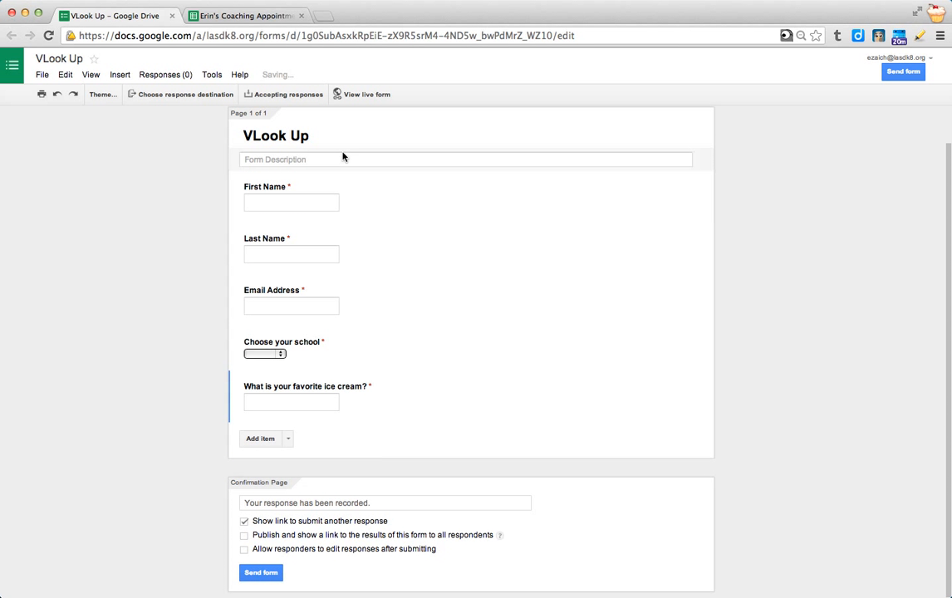
Create a new spreadsheet named "VLook Up (Responses)" as the form's response destination
{"action": "left_click", "coordinate": [164, 94]}
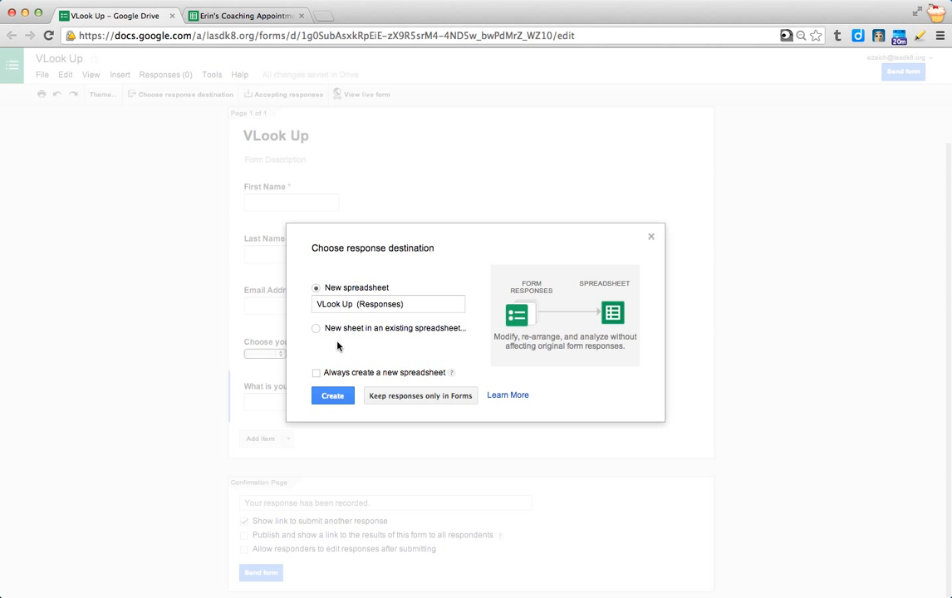
{"action": "left_click", "coordinate": [334, 396]}
{"action": "left_click", "coordinate": [338, 395]}
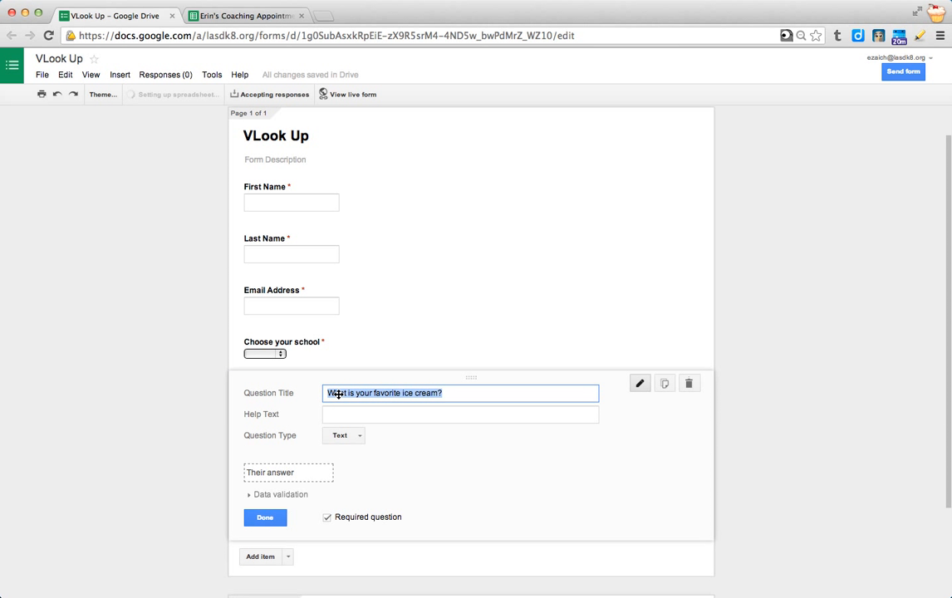
{"action": "left_click", "coordinate": [265, 517]}
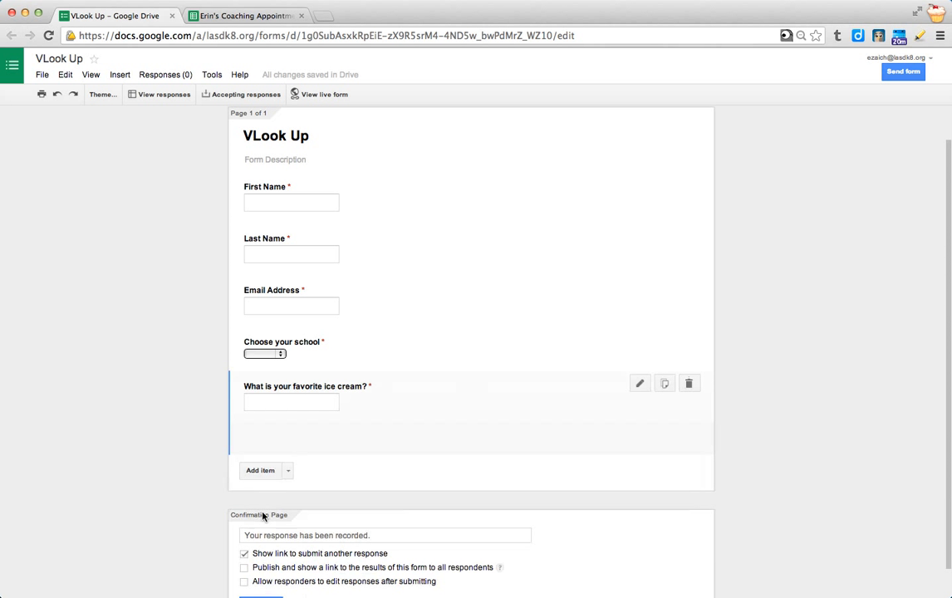
Open the form's response spreadsheet and add a second sheet named "Principalemail"
{"action": "left_click", "coordinate": [158, 96]}
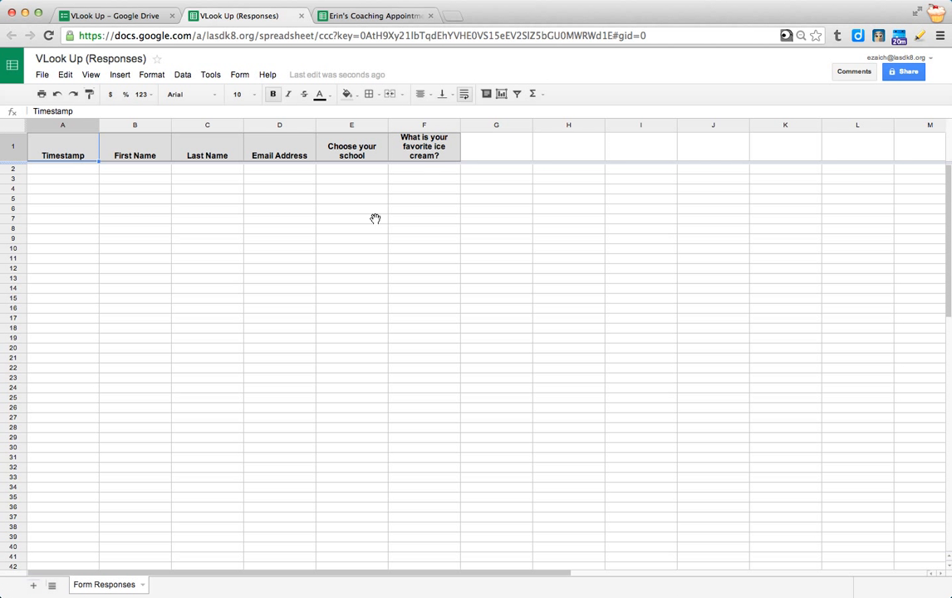
{"action": "left_click", "coordinate": [34, 586]}
{"action": "double_click", "coordinate": [166, 586]}
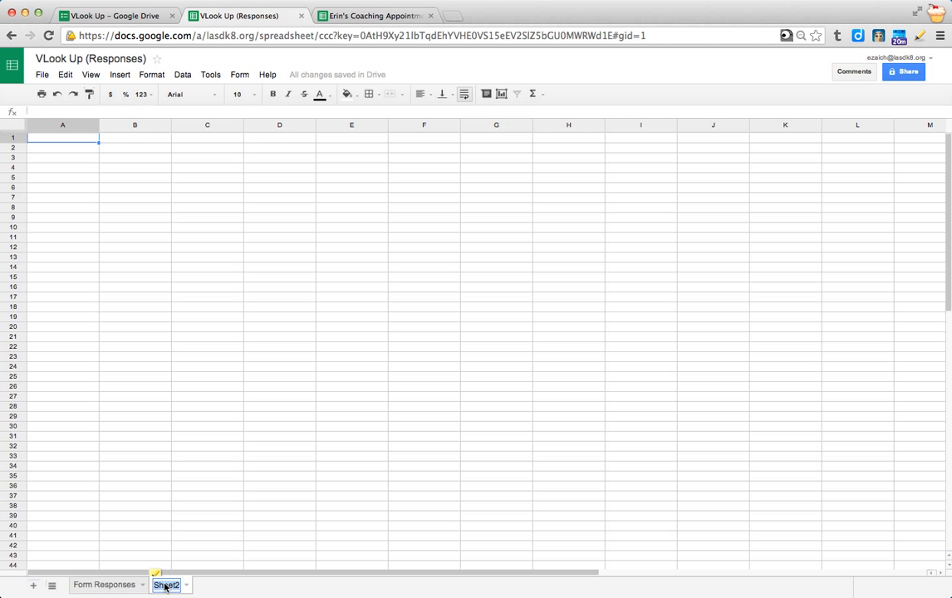
{"action": "type", "text": "Principalemail"}
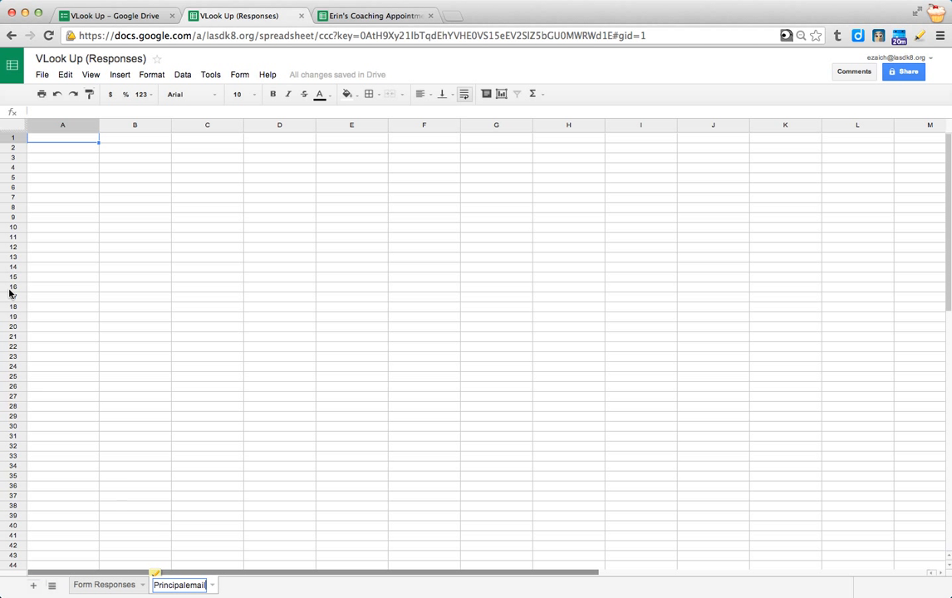
Enter the headers "Principal Email" in A1 and "School" in B1 of the Principalemail sheet
{"action": "left_click", "coordinate": [62, 141]}
{"action": "type", "text": "P"}
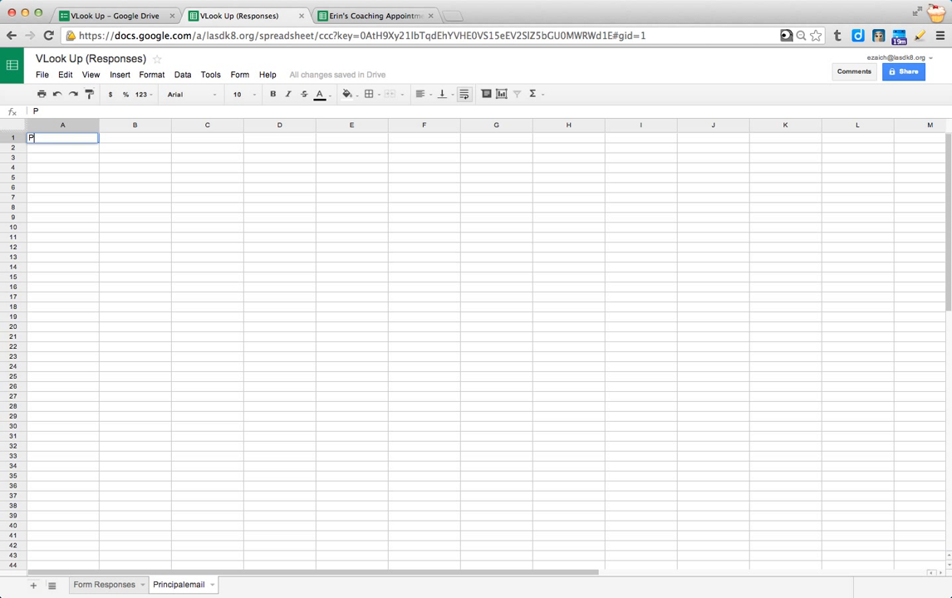
{"action": "type", "text": "rincipal Email"}
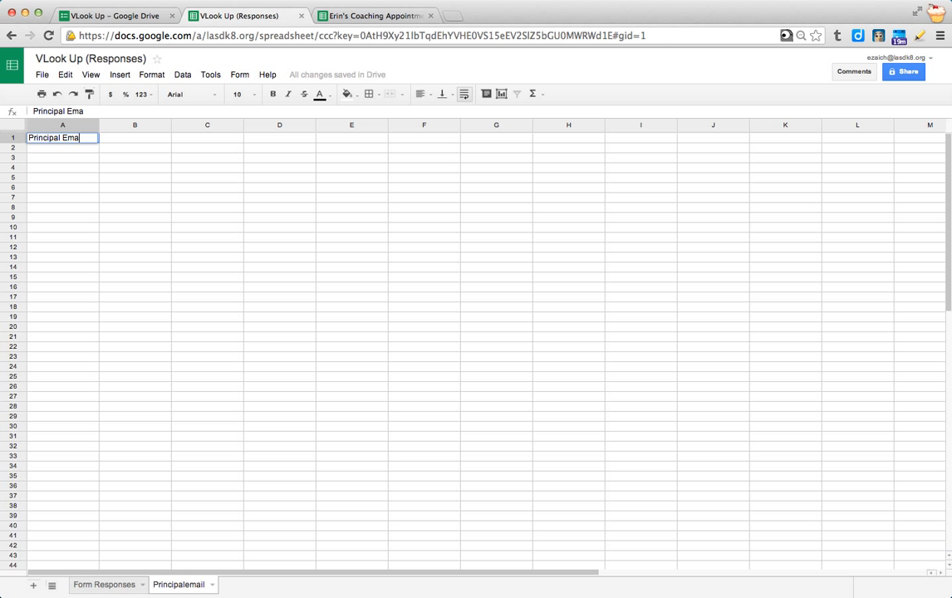
{"action": "key", "text": "Tab"}
{"action": "type", "text": "Schoo"}
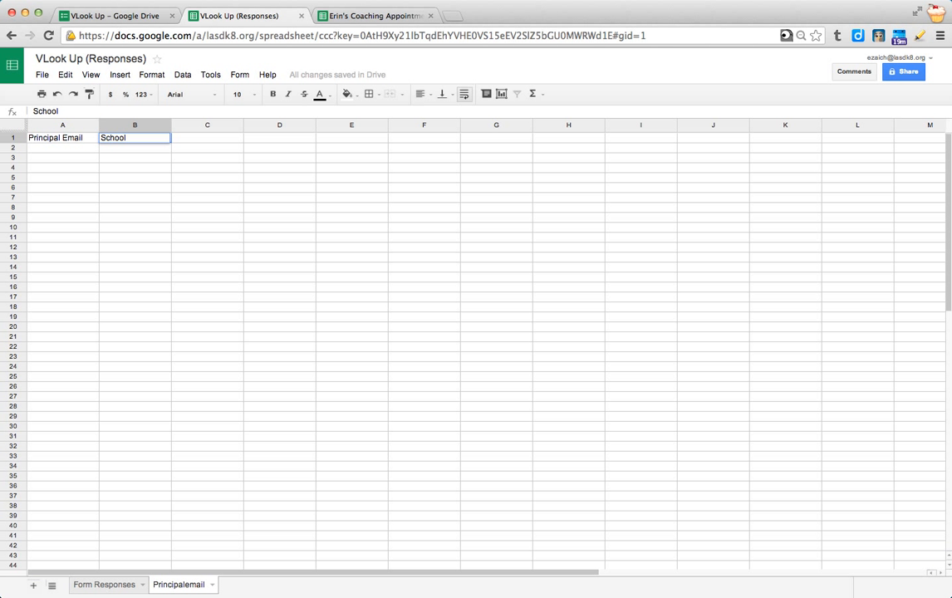
{"action": "type", "text": "l"}
{"action": "key", "text": "Tab"}
{"action": "key", "text": "Left"}
{"action": "key", "text": "Down"}
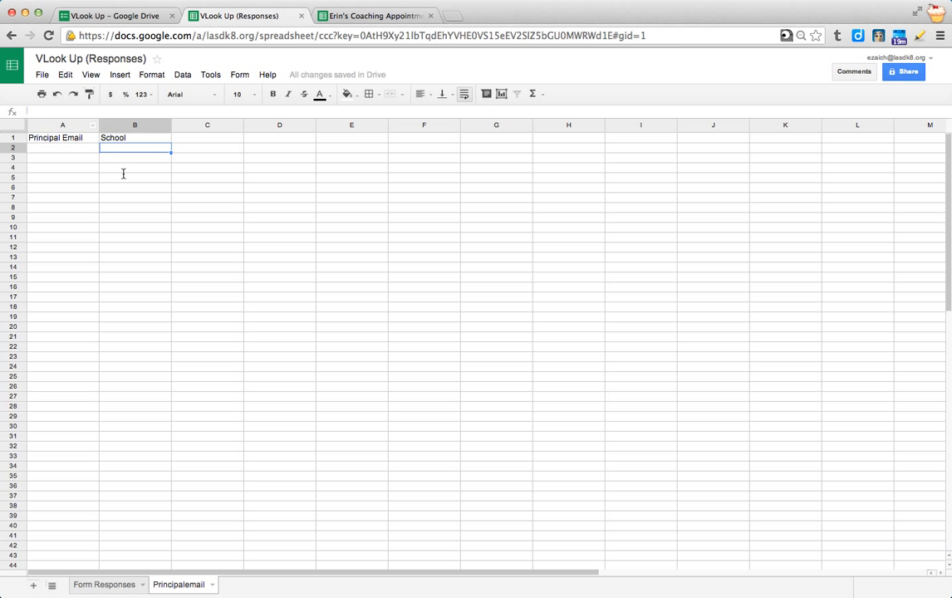
Enter the form's school options Apple, Banana, Orange and Grape in B2:B5 with each principal's email in column A, and widen column A
{"action": "left_click", "coordinate": [147, 22]}
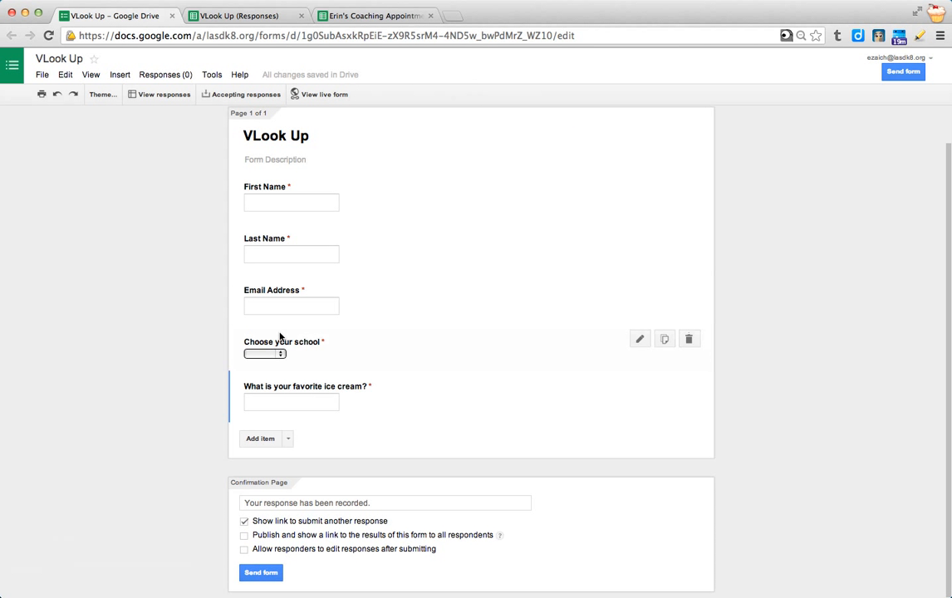
{"action": "left_click", "coordinate": [316, 352]}
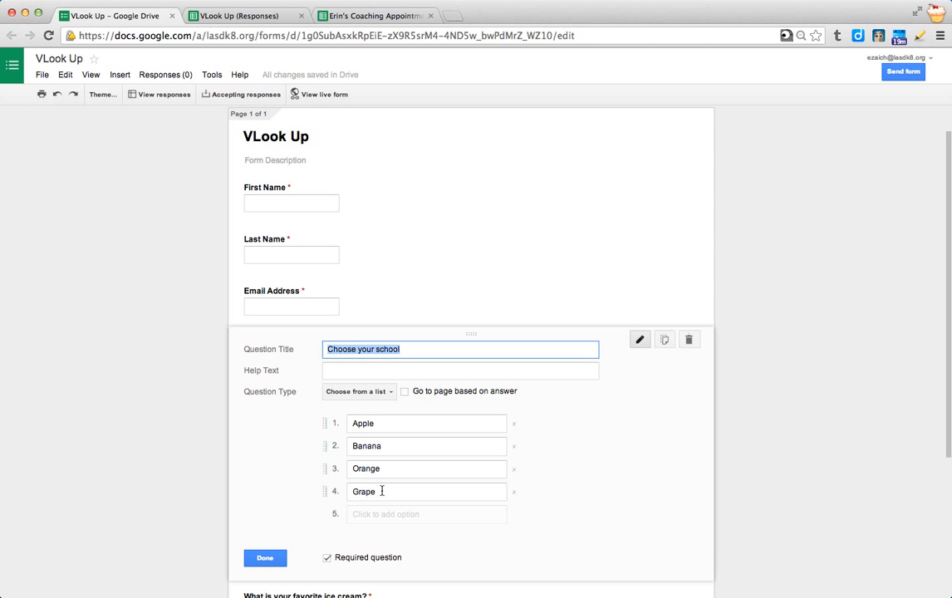
{"action": "left_click", "coordinate": [381, 491]}
{"action": "left_click", "coordinate": [352, 422]}
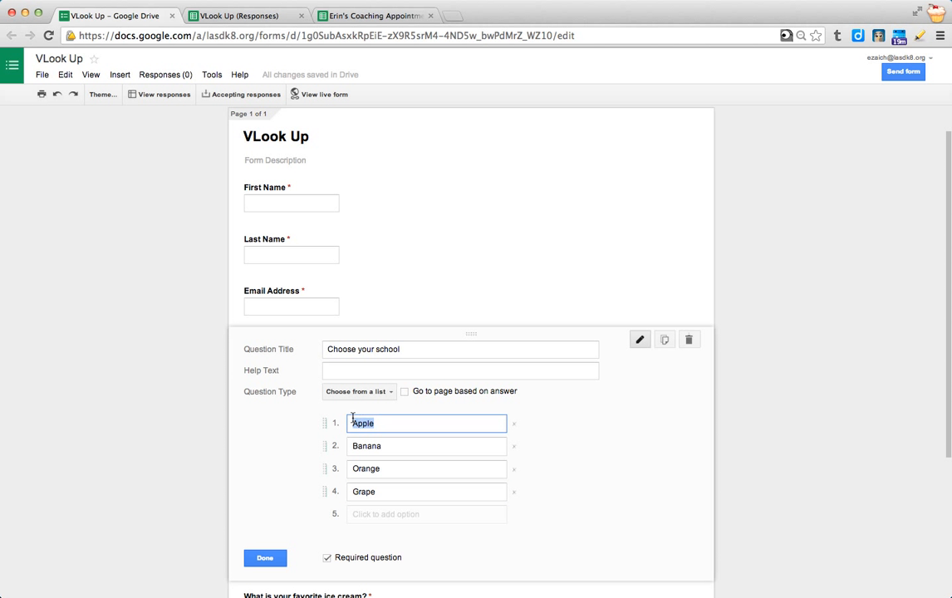
{"action": "left_click", "coordinate": [400, 462]}
{"action": "left_click", "coordinate": [270, 560]}
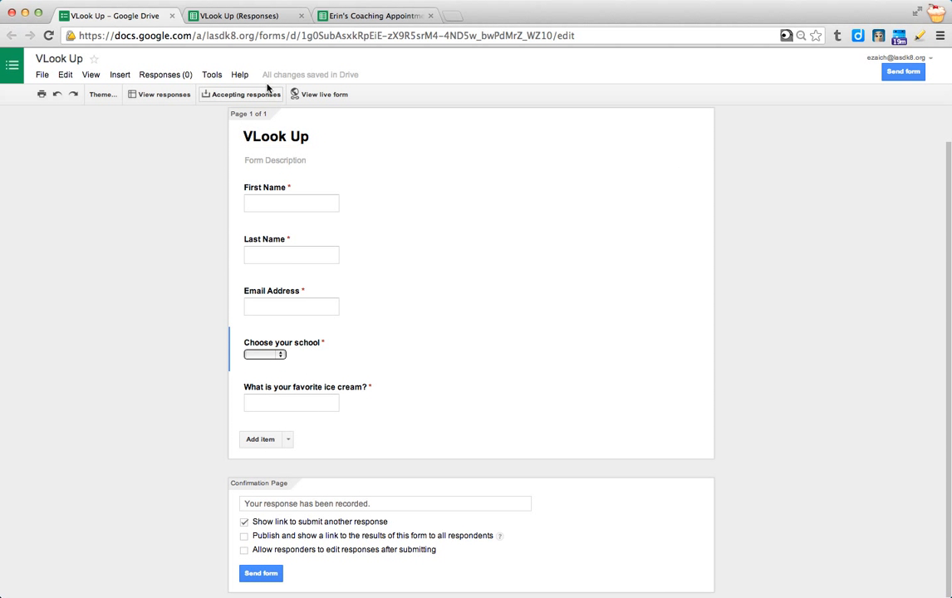
{"action": "left_click", "coordinate": [200, 16]}
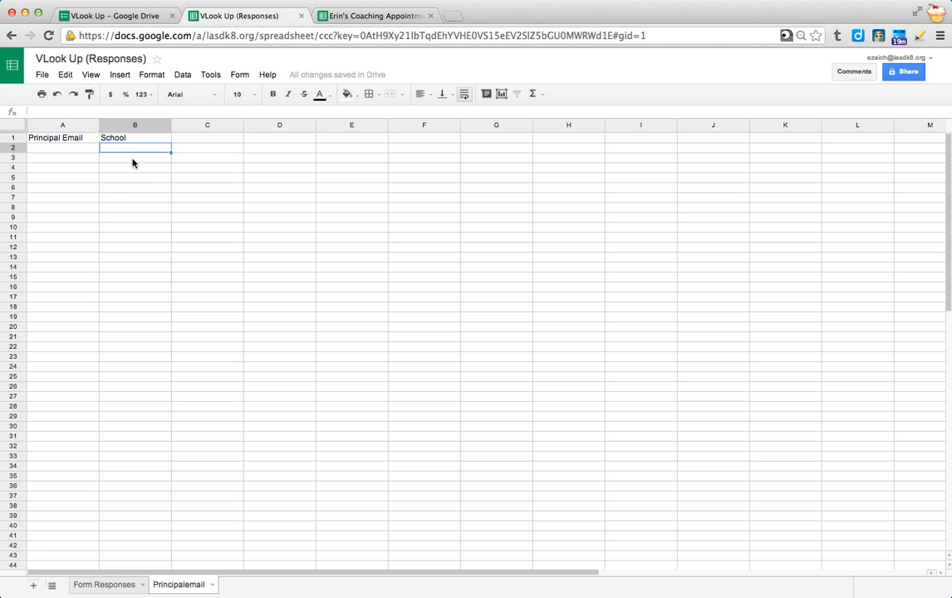
{"action": "type", "text": "Apple"}
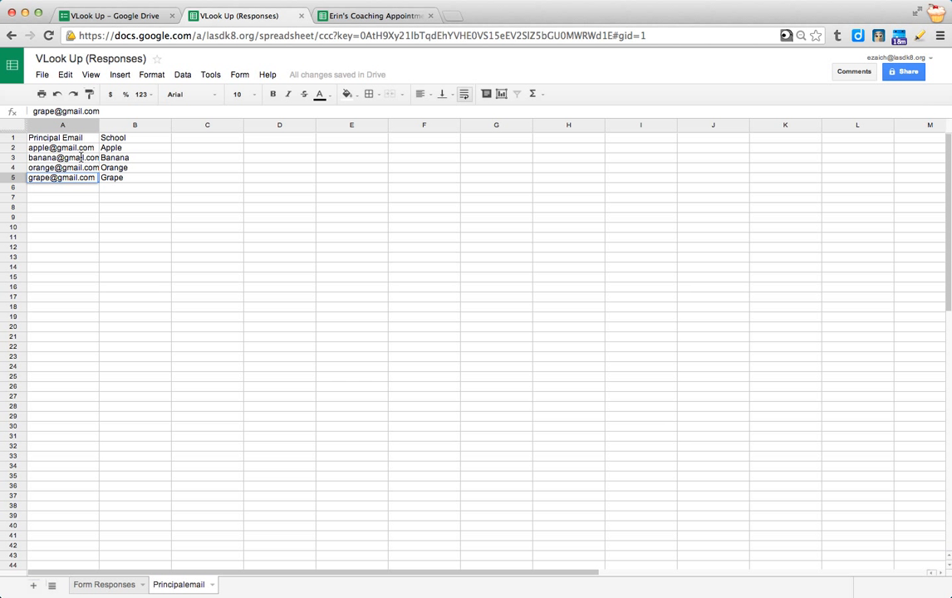
{"action": "left_click_drag", "start_coordinate": [98, 127], "coordinate": [105, 126]}
{"action": "left_click", "coordinate": [74, 198]}
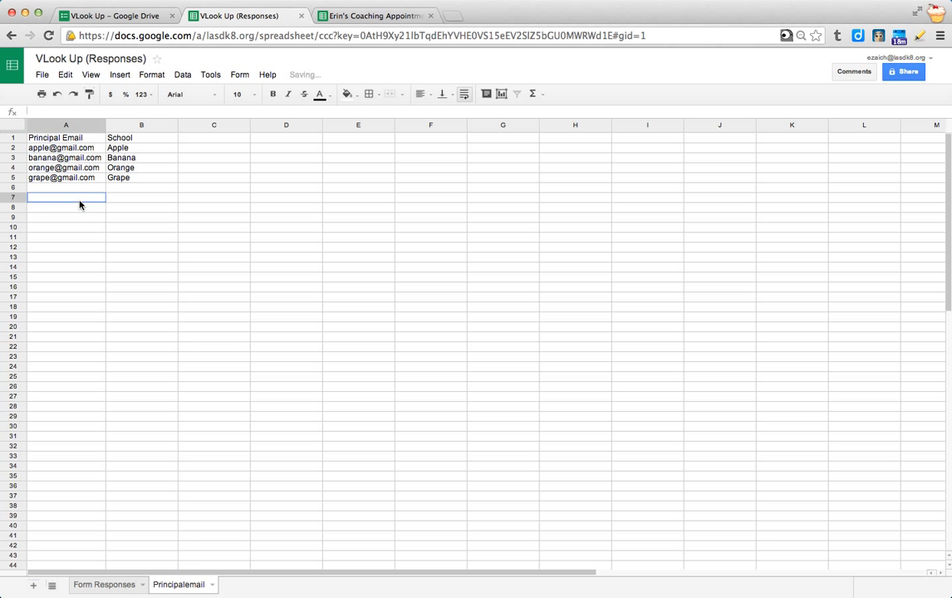
Enter the header "Count" in C1 of the Principalemail sheet
{"action": "left_click", "coordinate": [208, 138]}
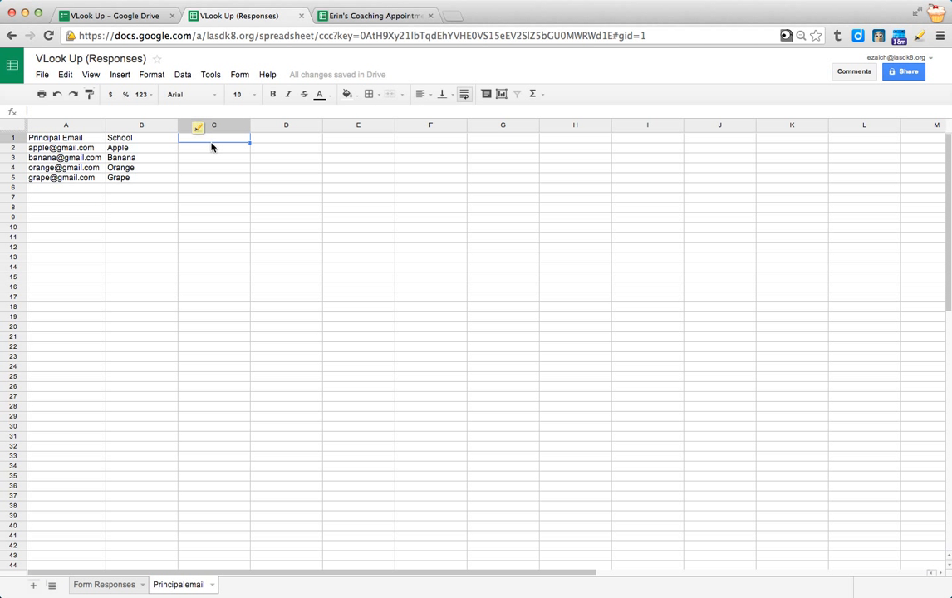
{"action": "type", "text": "Count"}
{"action": "key", "text": "Return"}
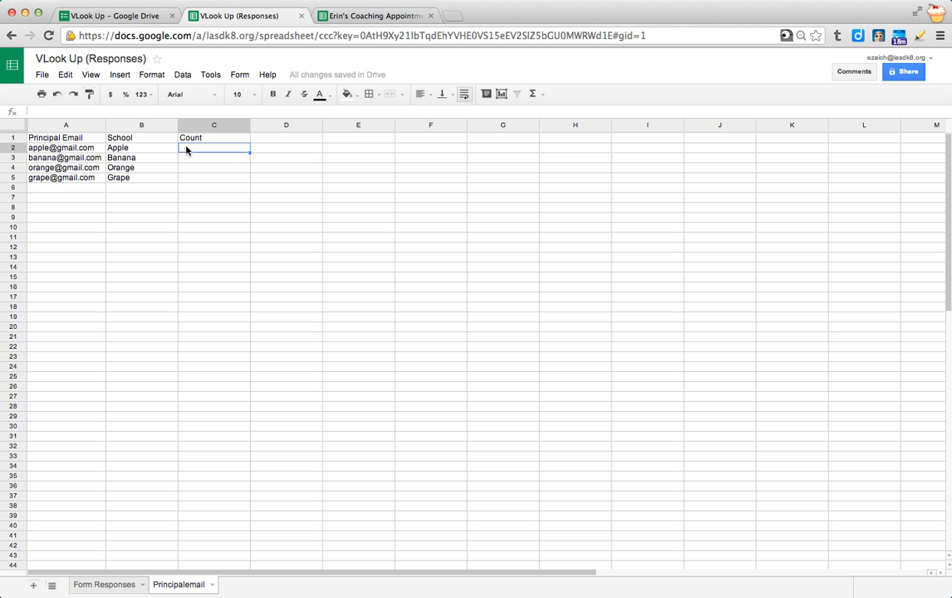
Enter the formula =countif('Form Responses'!E:E, A2) in C2, referencing the "Choose your school" column of the Form Responses sheet
{"action": "double_click", "coordinate": [186, 150]}
{"action": "left_click", "coordinate": [246, 146]}
{"action": "type", "text": "="}
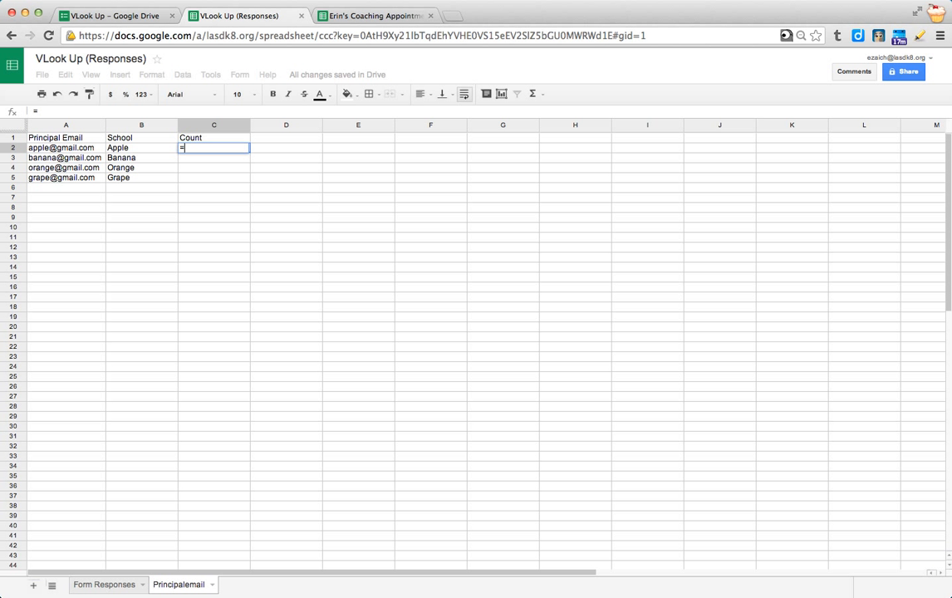
{"action": "type", "text": "countif"}
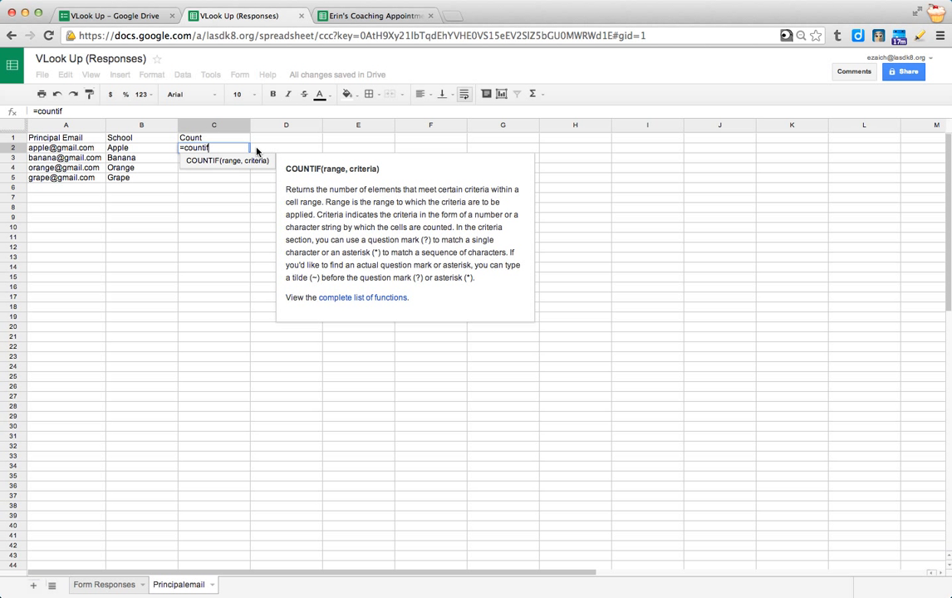
{"action": "type", "text": "("}
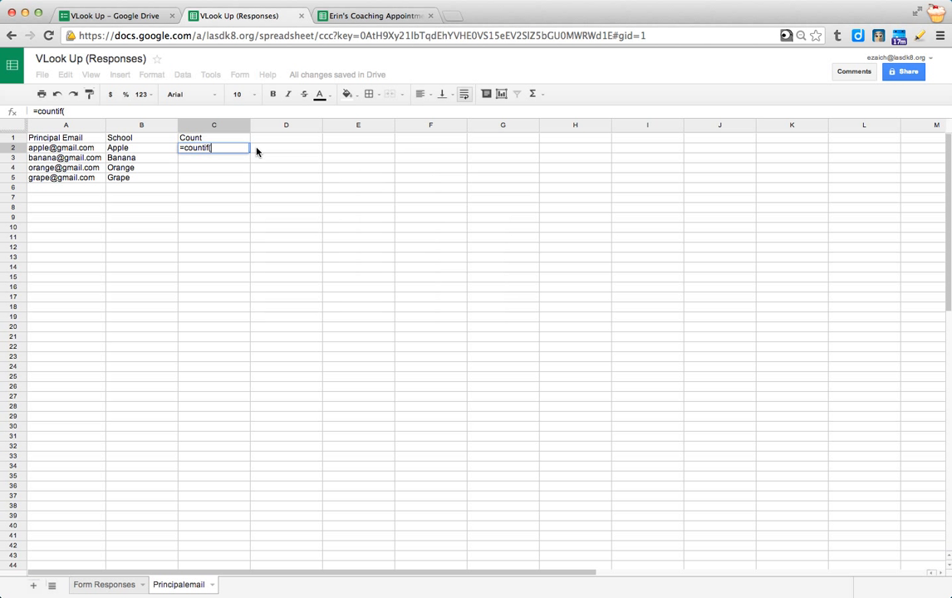
{"action": "left_click", "coordinate": [94, 585]}
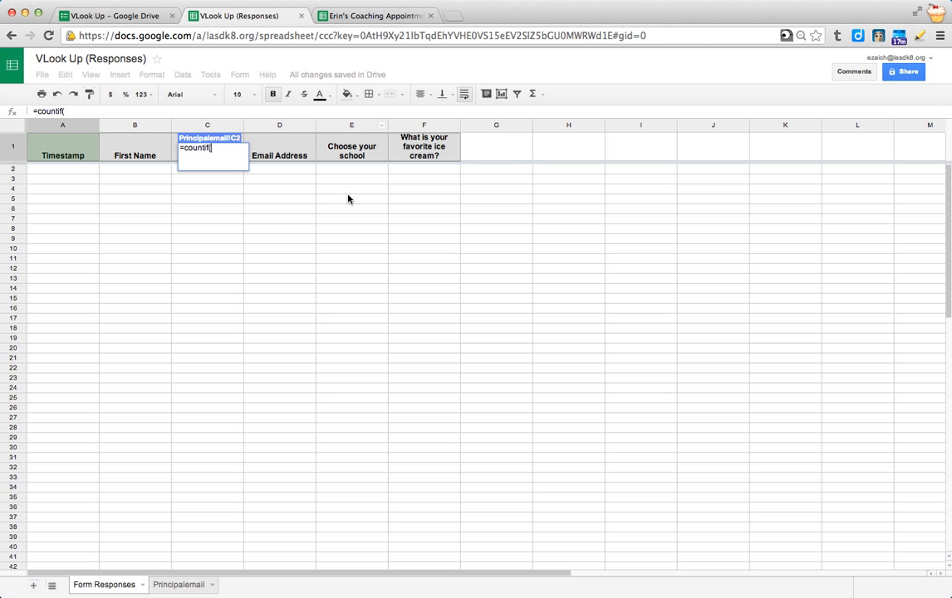
{"action": "left_click", "coordinate": [342, 125]}
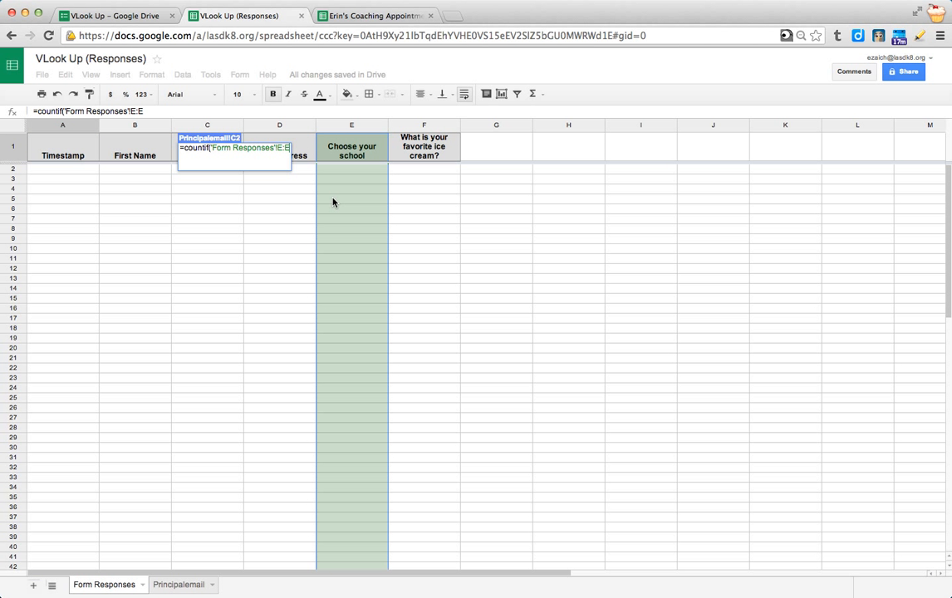
{"action": "left_click", "coordinate": [172, 585]}
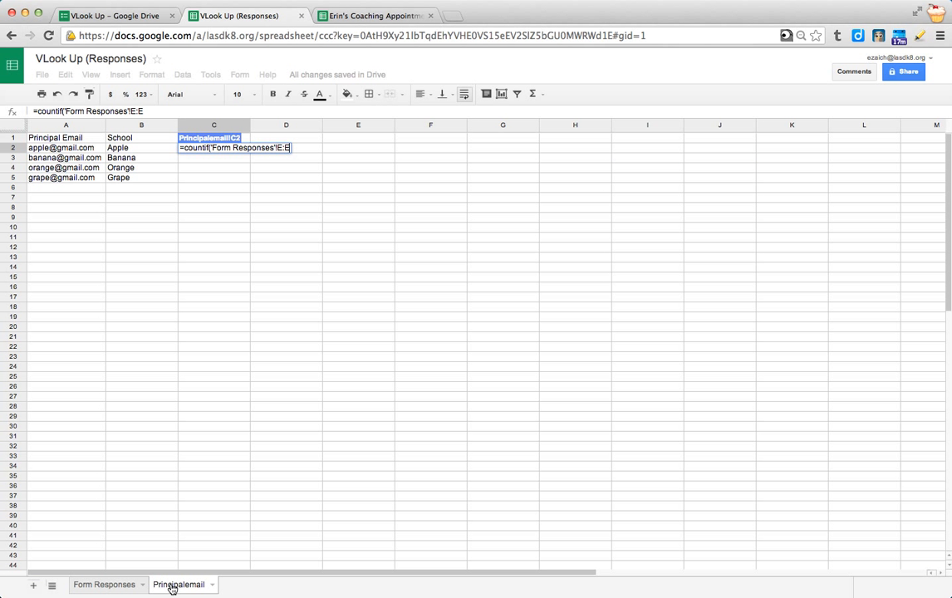
{"action": "left_click", "coordinate": [156, 110]}
{"action": "type", "text": ", A2)"}
{"action": "key", "text": "Return"}
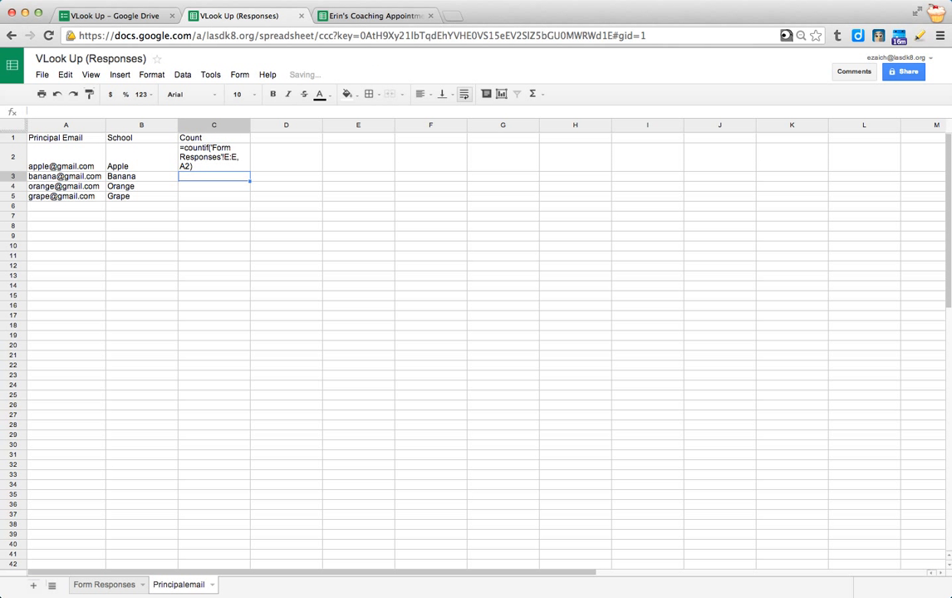
Fill the COUNTIF formula from C2 down through C5
{"action": "left_click", "coordinate": [214, 147]}
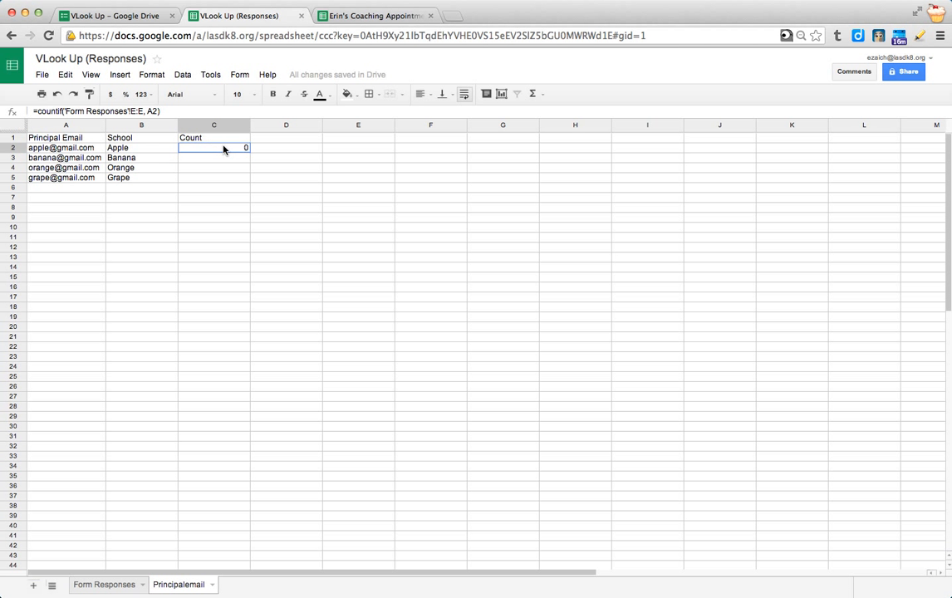
{"action": "left_click_drag", "start_coordinate": [249, 152], "coordinate": [248, 181]}
{"action": "left_click", "coordinate": [188, 159]}
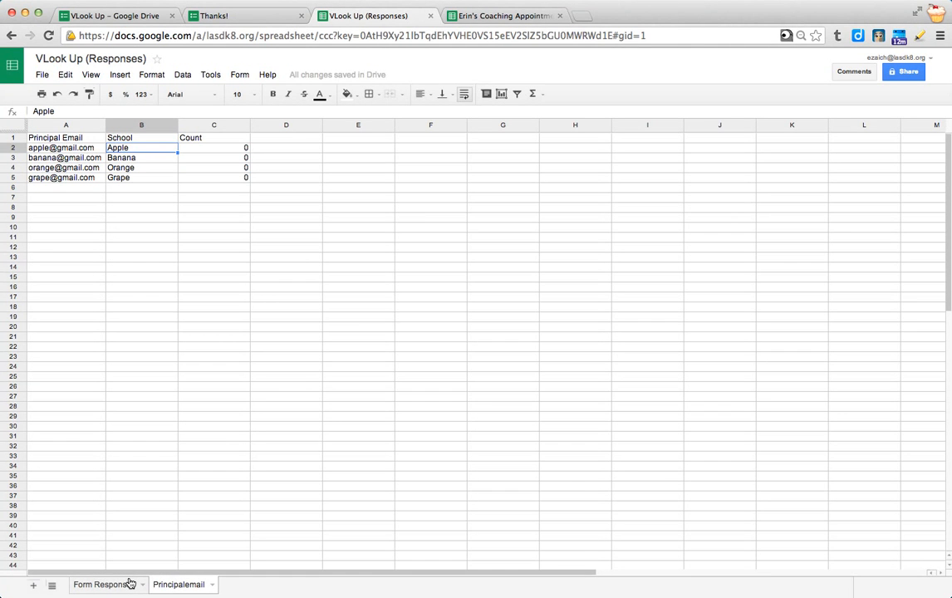
Add the header "Principal CC" in G1 of the Form Responses sheet
{"action": "left_click", "coordinate": [130, 585]}
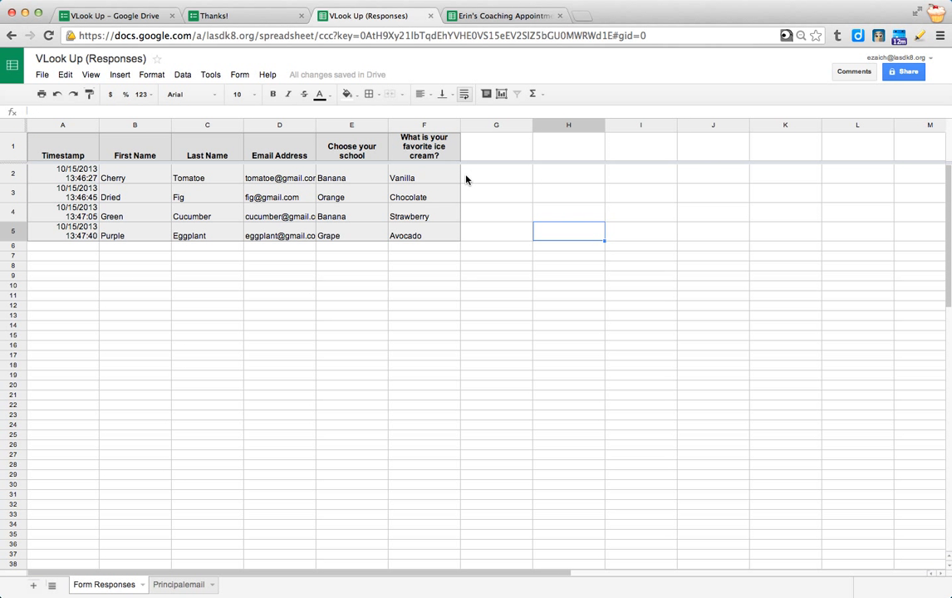
{"action": "left_click", "coordinate": [481, 146]}
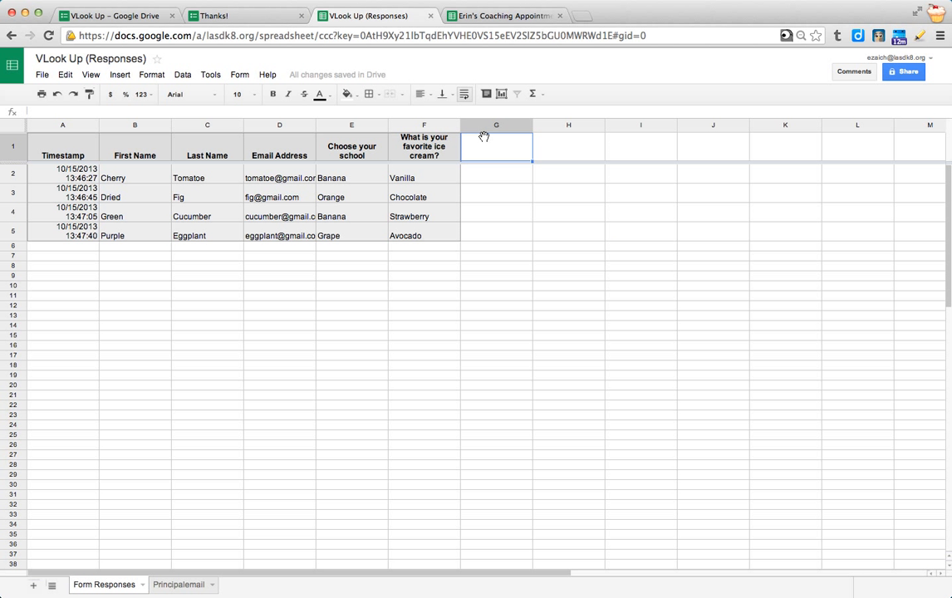
{"action": "type", "text": "Principal CC"}
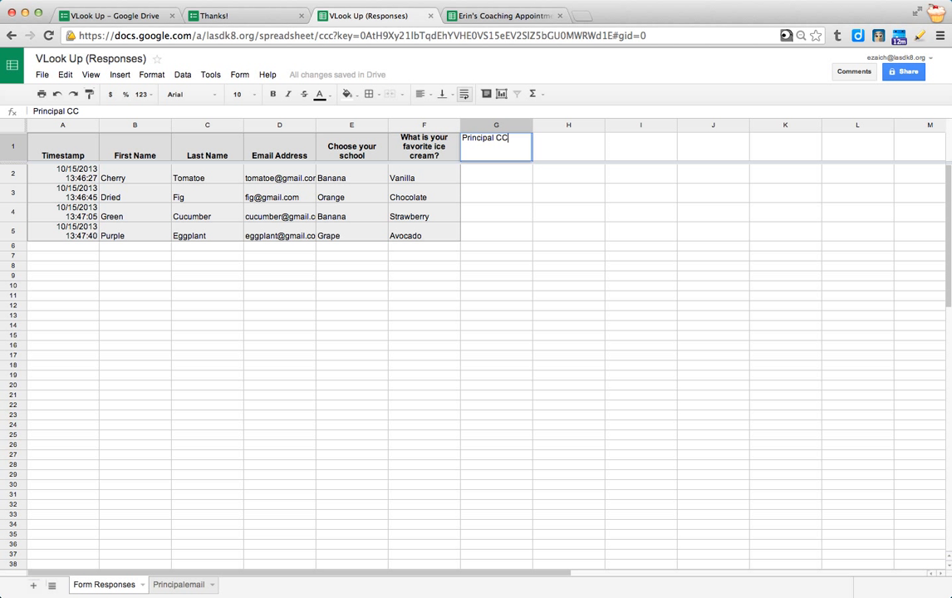
{"action": "key", "text": "Return"}
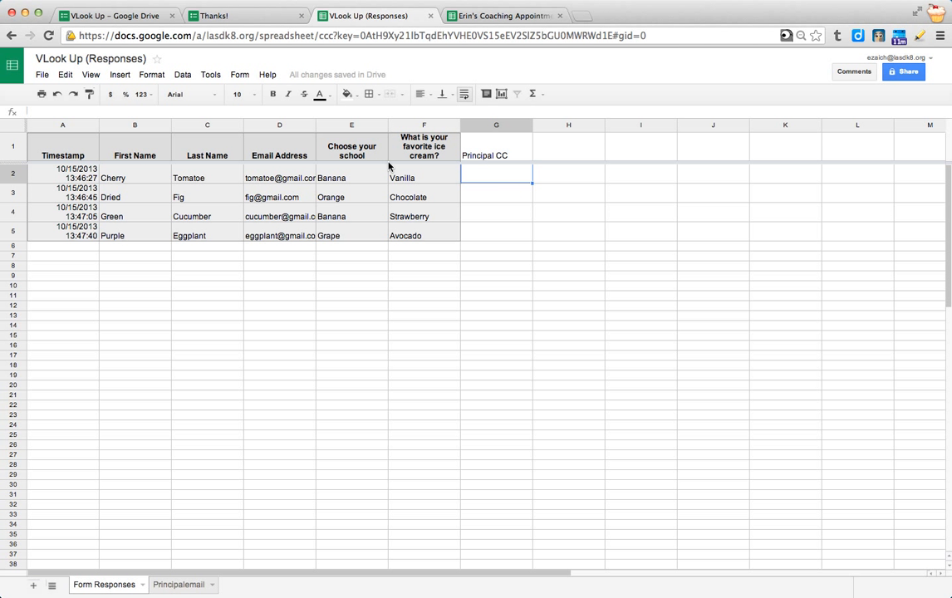
{"action": "left_click", "coordinate": [182, 584]}
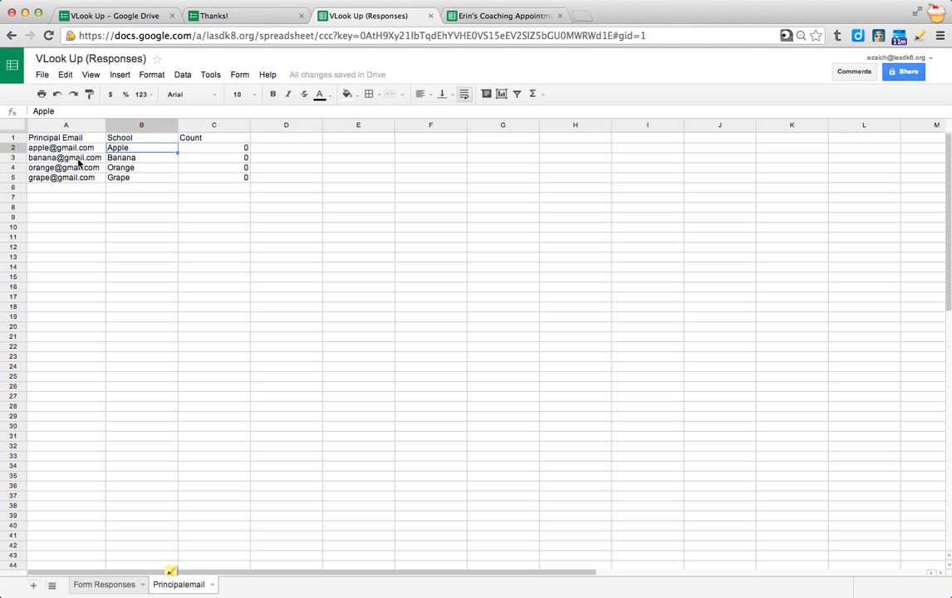
{"action": "left_click", "coordinate": [121, 583]}
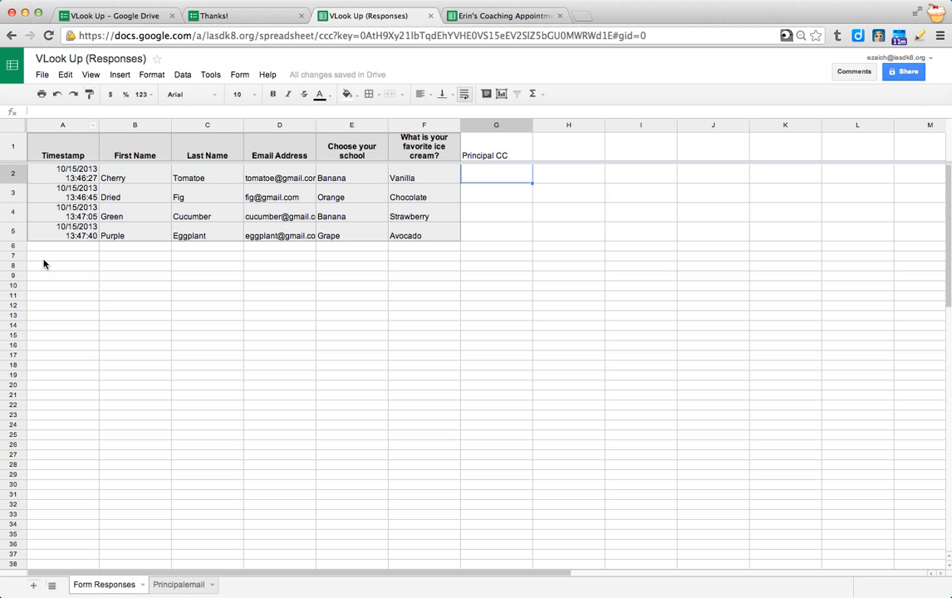
{"action": "left_click_drag", "start_coordinate": [38, 249], "coordinate": [594, 341]}
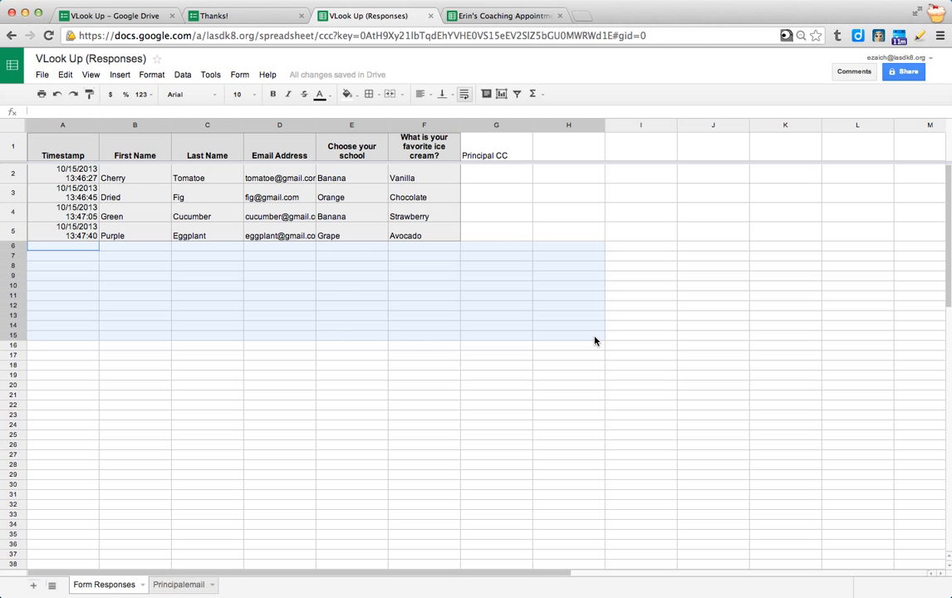
{"action": "left_click", "coordinate": [141, 248]}
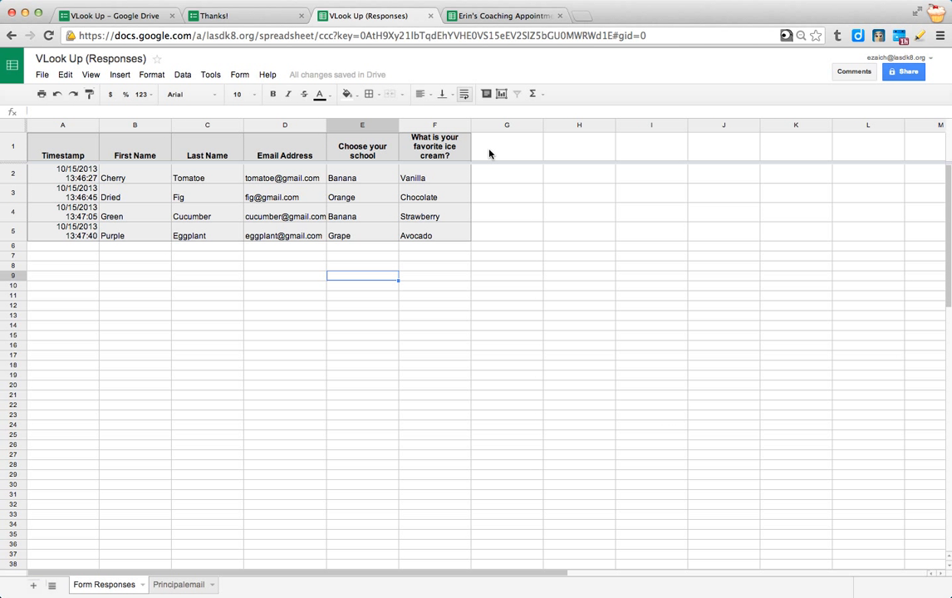
Enter "Principal CC" as the header in G1, beside the favorite ice cream column
{"action": "left_click", "coordinate": [490, 154]}
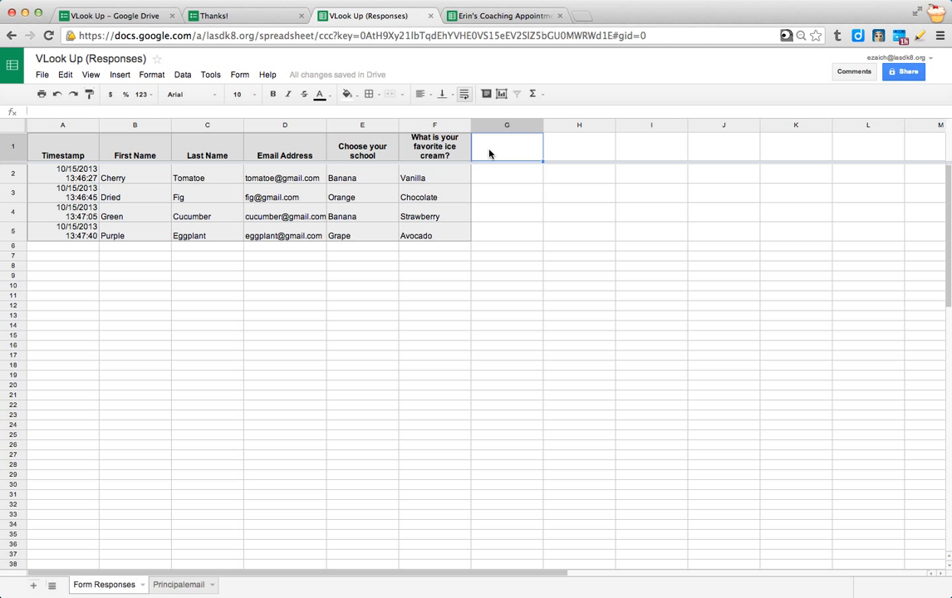
{"action": "type", "text": "Principal CC"}
{"action": "left_click", "coordinate": [480, 181]}
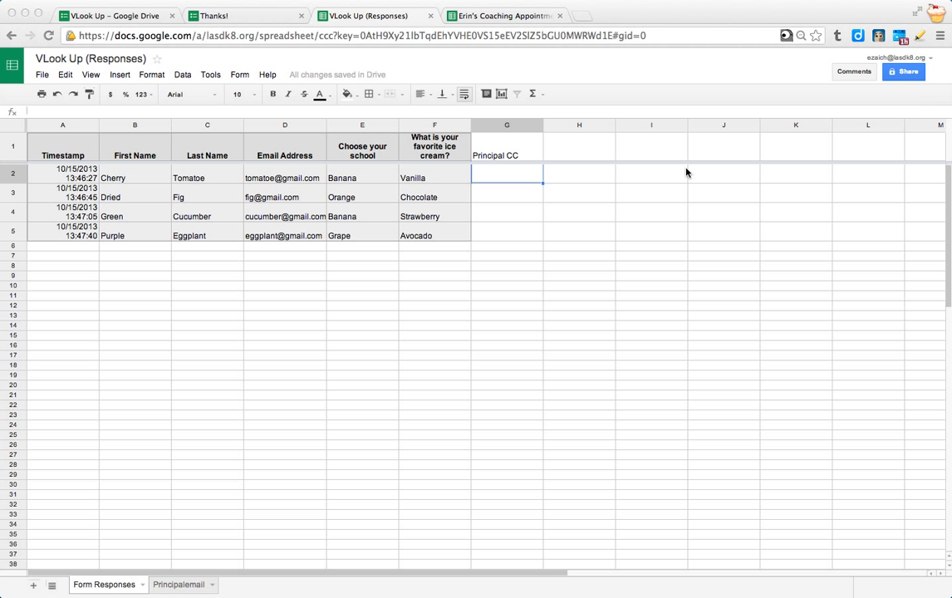
{"action": "left_click", "coordinate": [502, 176]}
{"action": "type", "text": "=vlo"}
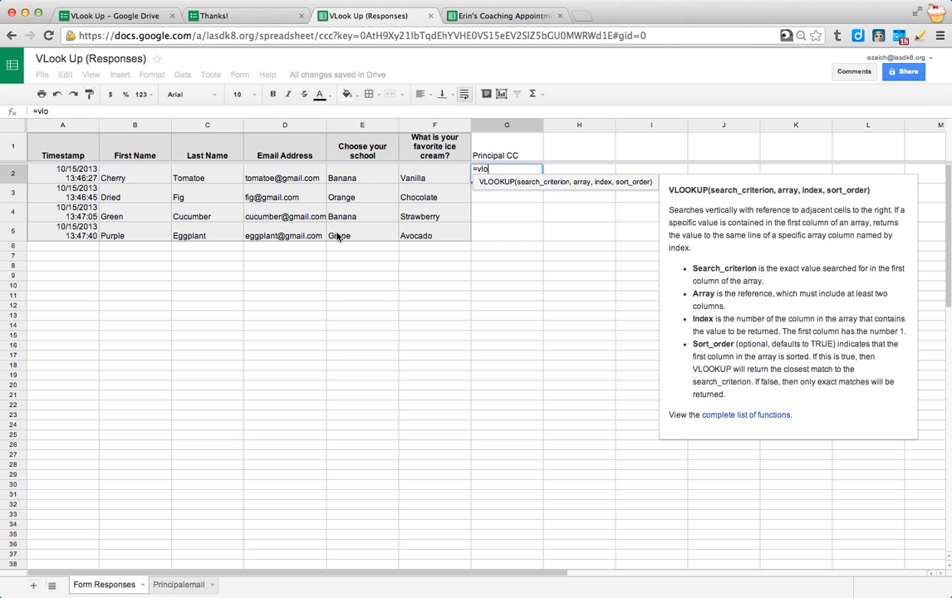
{"action": "left_click", "coordinate": [169, 584]}
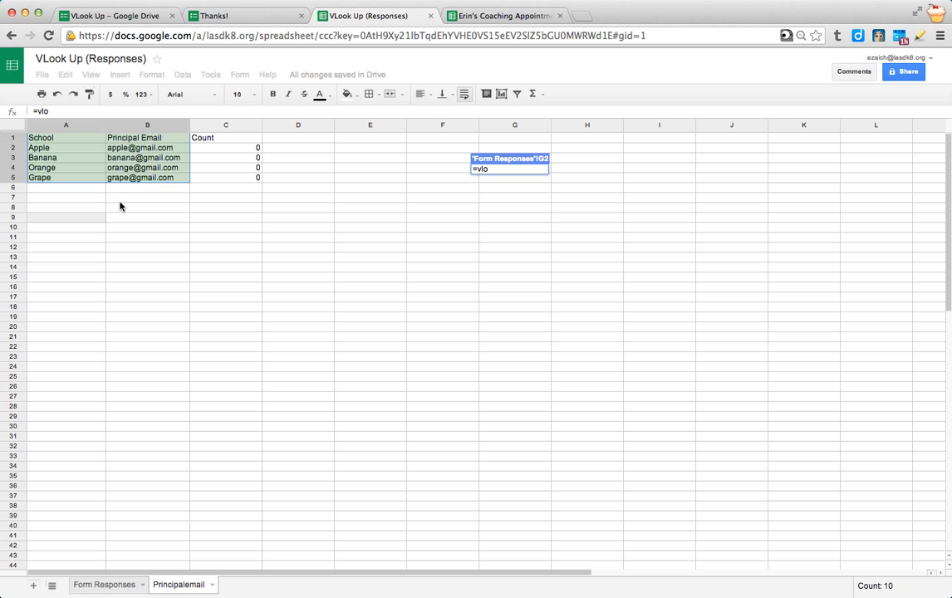
{"action": "left_click", "coordinate": [104, 585]}
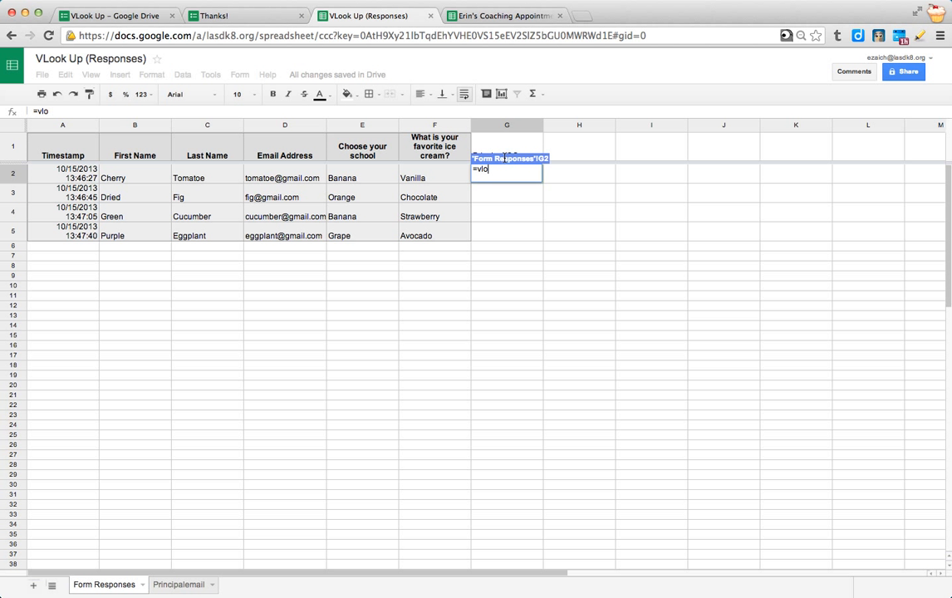
{"action": "key", "text": "BackSpace"}
{"action": "key", "text": "BackSpace"}
{"action": "key", "text": "BackSpace"}
{"action": "key", "text": "BackSpace"}
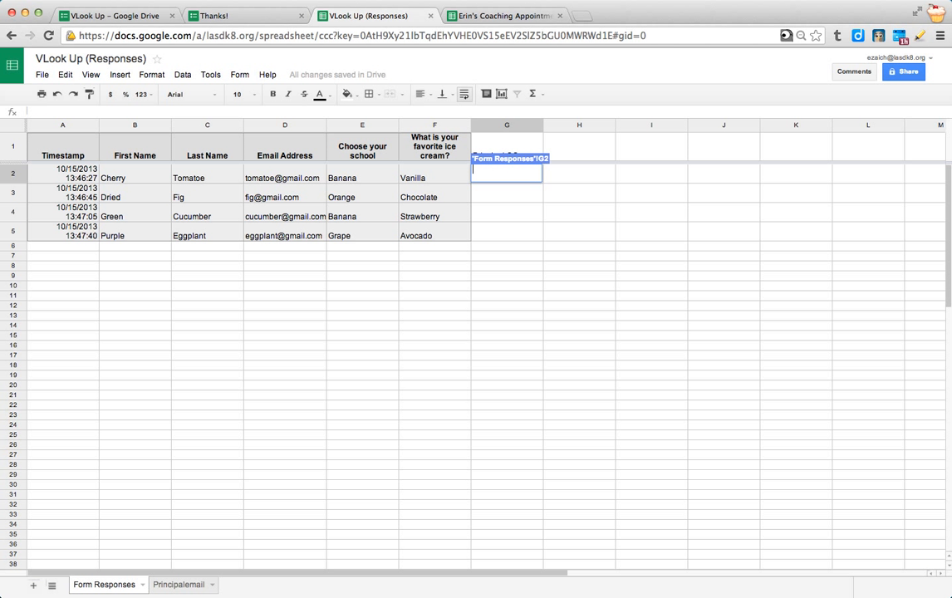
{"action": "left_click", "coordinate": [507, 181]}
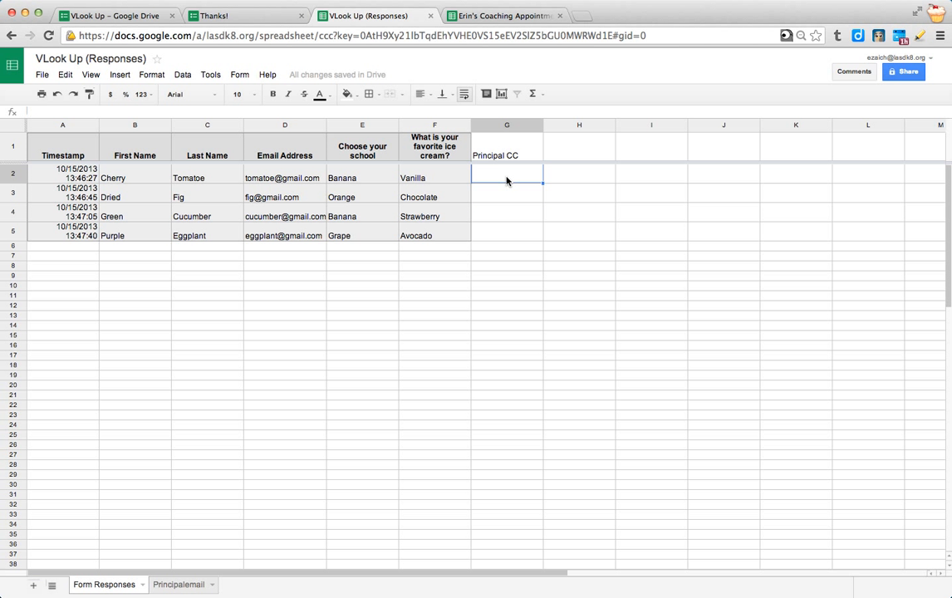
{"action": "type", "text": "=vloo"}
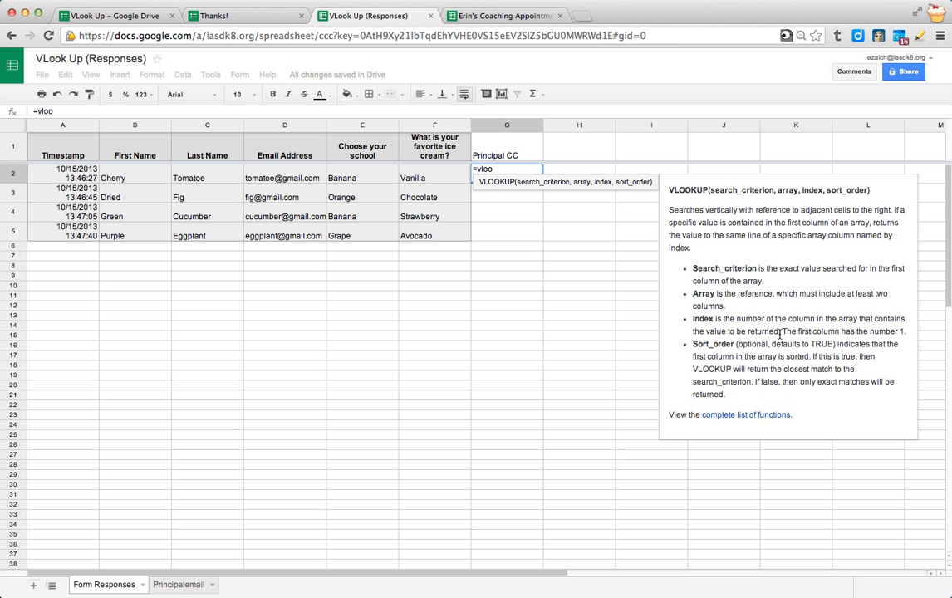
{"action": "left_click", "coordinate": [178, 584]}
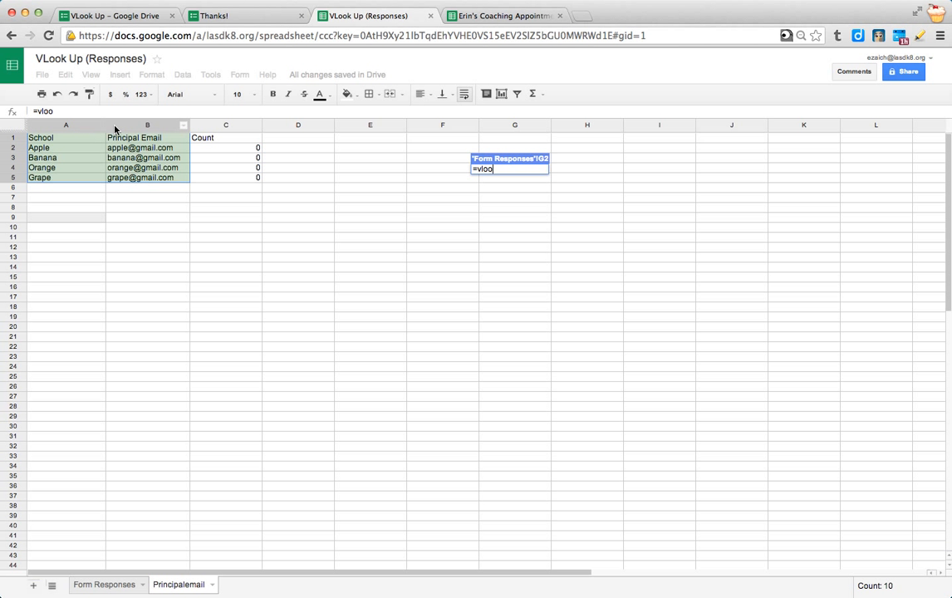
{"action": "left_click", "coordinate": [94, 585]}
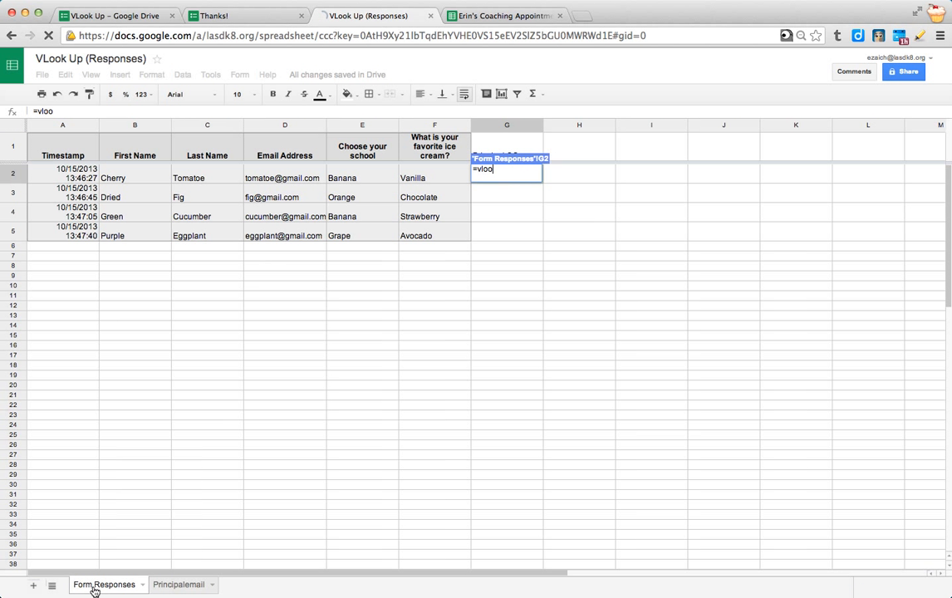
{"action": "left_click", "coordinate": [509, 183]}
{"action": "key", "text": "BackSpace"}
{"action": "key", "text": "BackSpace"}
{"action": "key", "text": "BackSpace"}
{"action": "key", "text": "BackSpace"}
{"action": "key", "text": "BackSpace"}
{"action": "key", "text": "BackSpace"}
{"action": "key", "text": "BackSpace"}
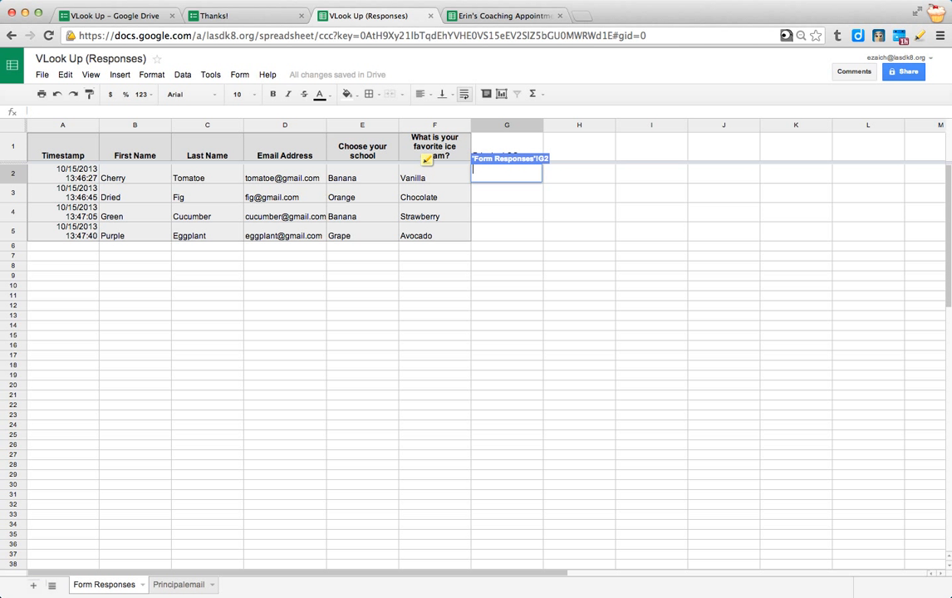
{"action": "type", "text": "=vl"}
{"action": "key", "text": "BackSpace"}
{"action": "key", "text": "BackSpace"}
{"action": "key", "text": "BackSpace"}
{"action": "left_click", "coordinate": [493, 199]}
{"action": "left_click", "coordinate": [491, 179]}
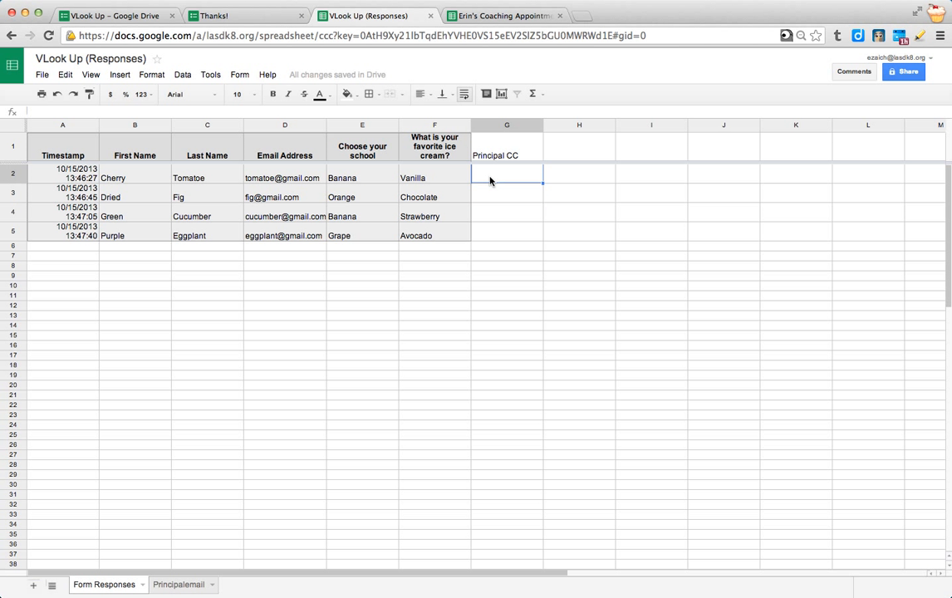
{"action": "type", "text": "=vloo"}
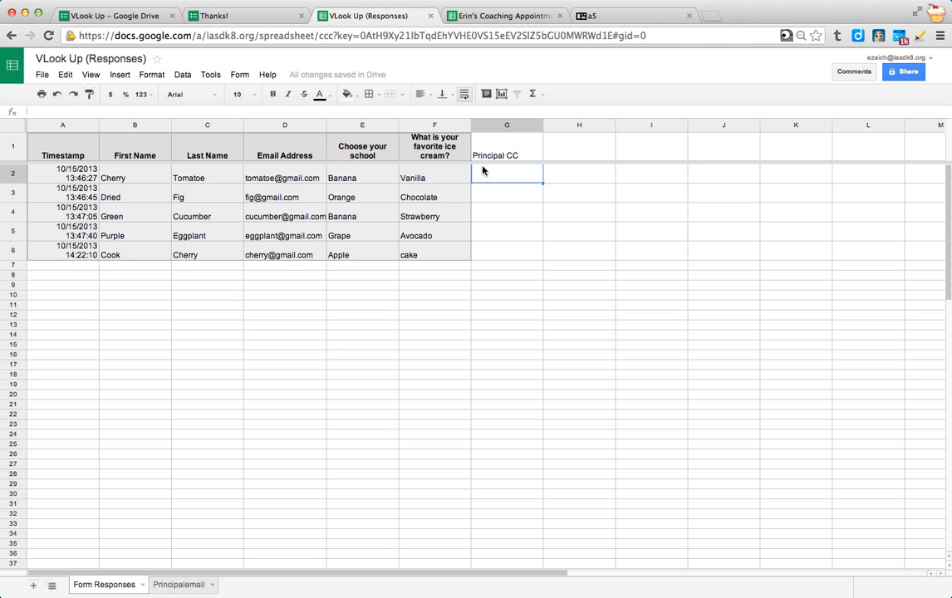
Begin a VLOOKUP formula in G2 with $E$2:$E, the "Choose your school" column from row 2 down, as the search criterion
{"action": "type", "text": "=Vlookup"}
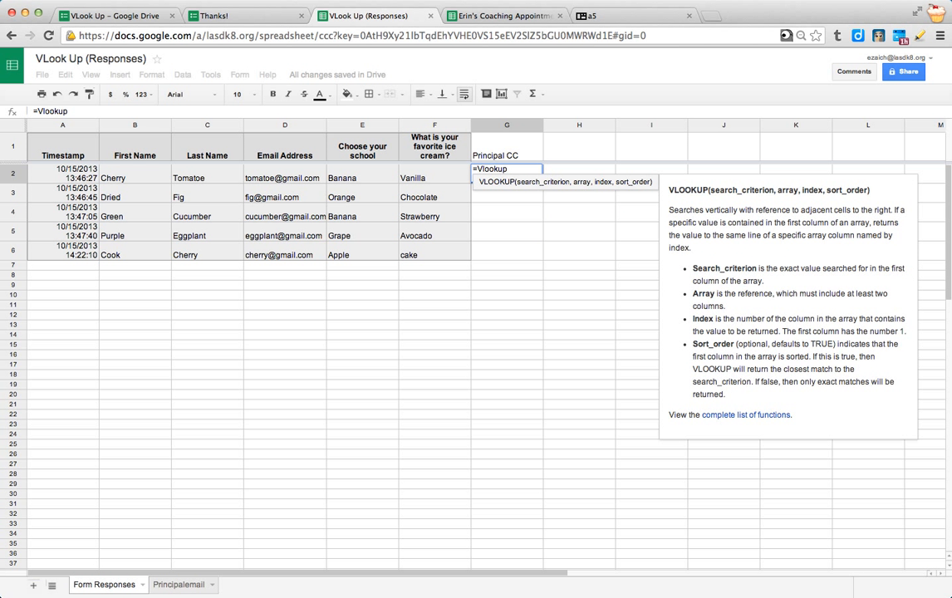
{"action": "type", "text": "("}
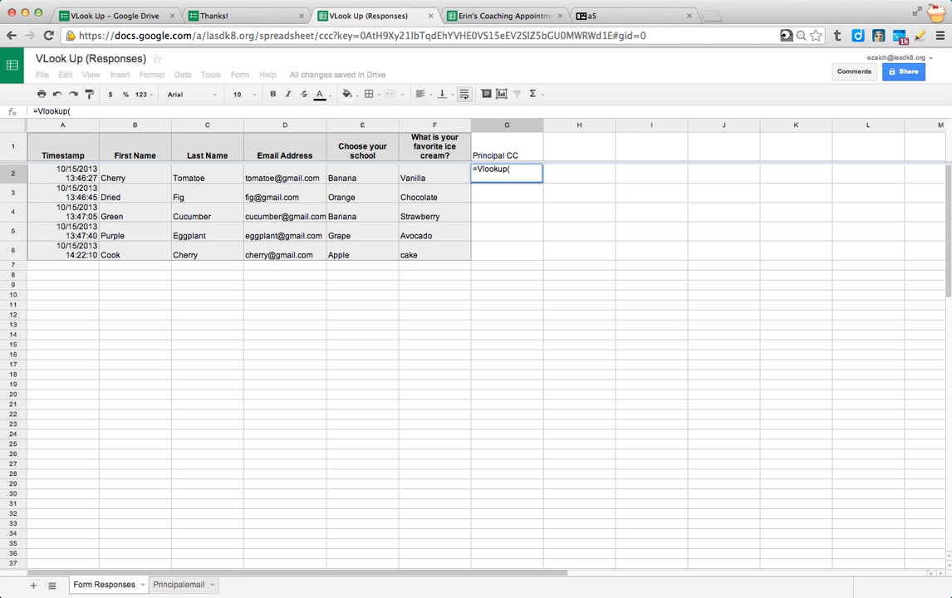
{"action": "left_click", "coordinate": [347, 122]}
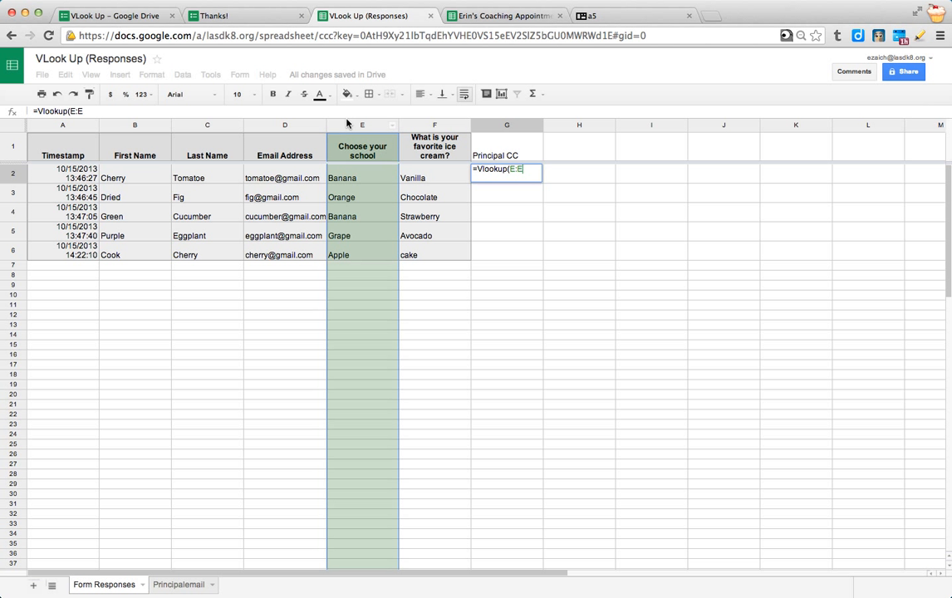
{"action": "double_click", "coordinate": [510, 170]}
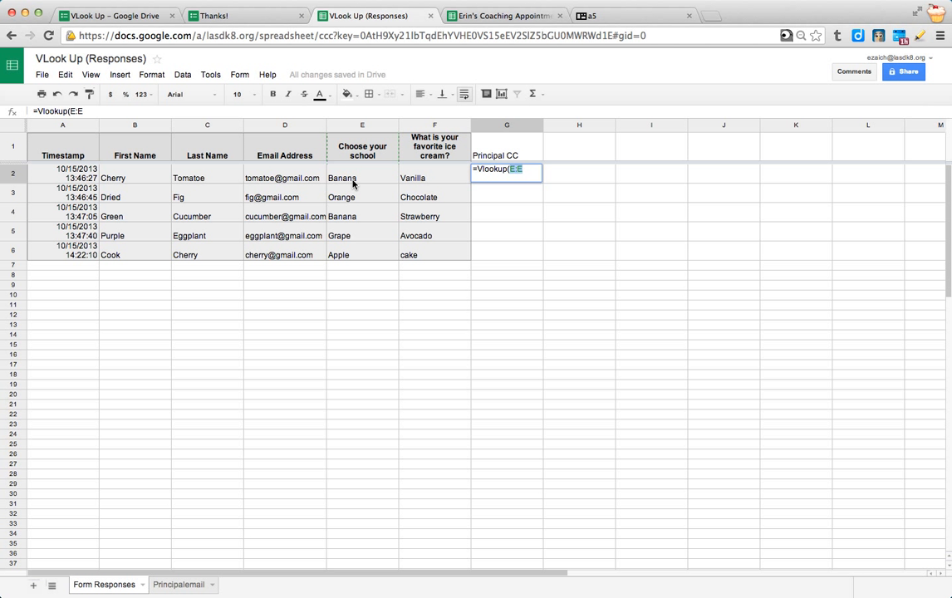
{"action": "key", "text": "BackSpace"}
{"action": "type", "text": "$E$2"}
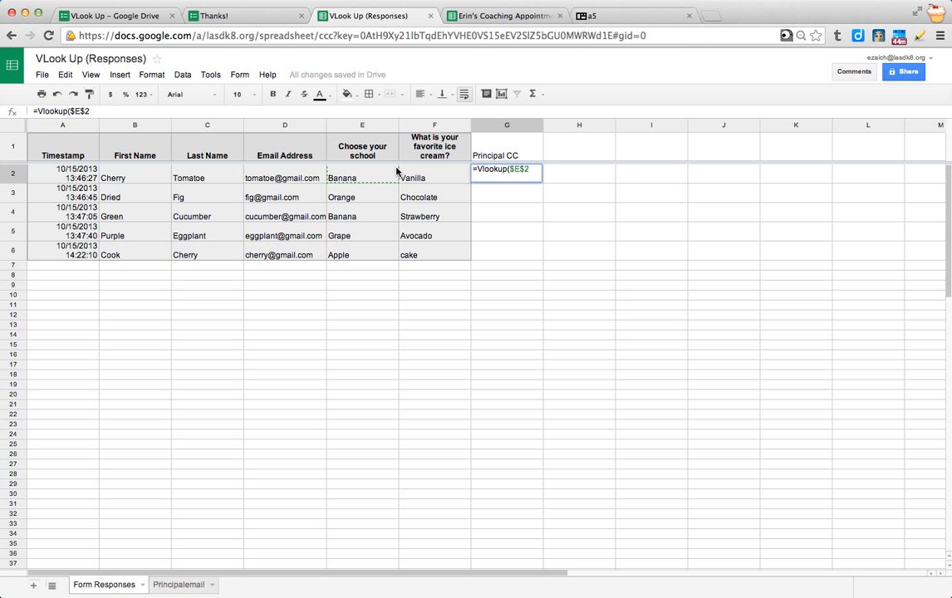
{"action": "type", "text": ":$E"}
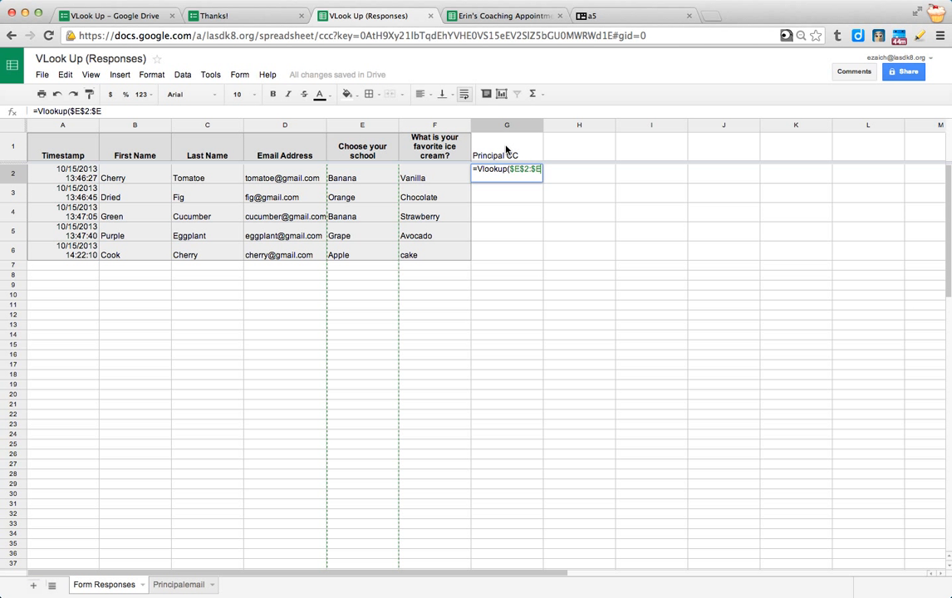
Add Principalemail as the lookup sheet in the G2 formula and check the school and email cells on that sheet
{"action": "type", "text": ", P"}
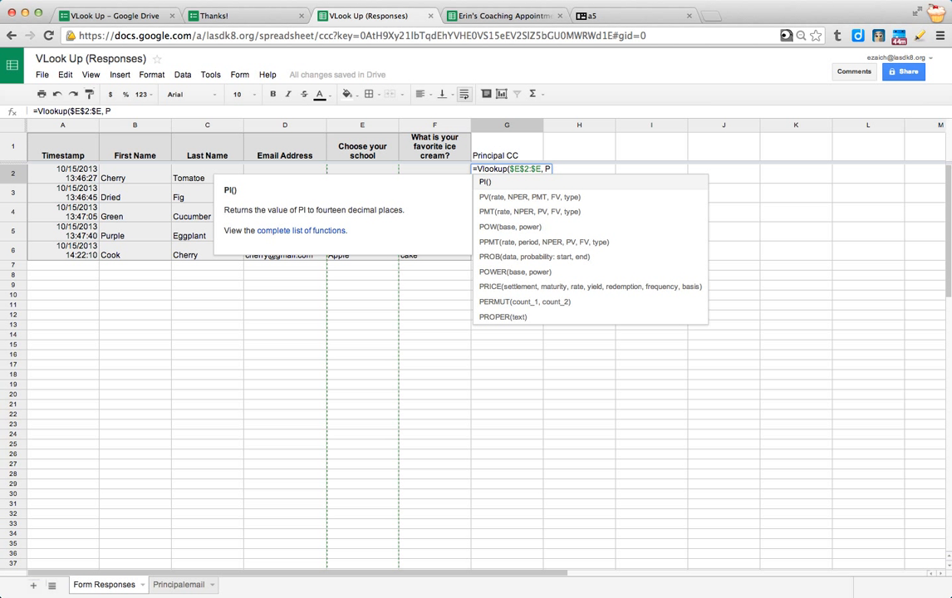
{"action": "type", "text": "rincip"}
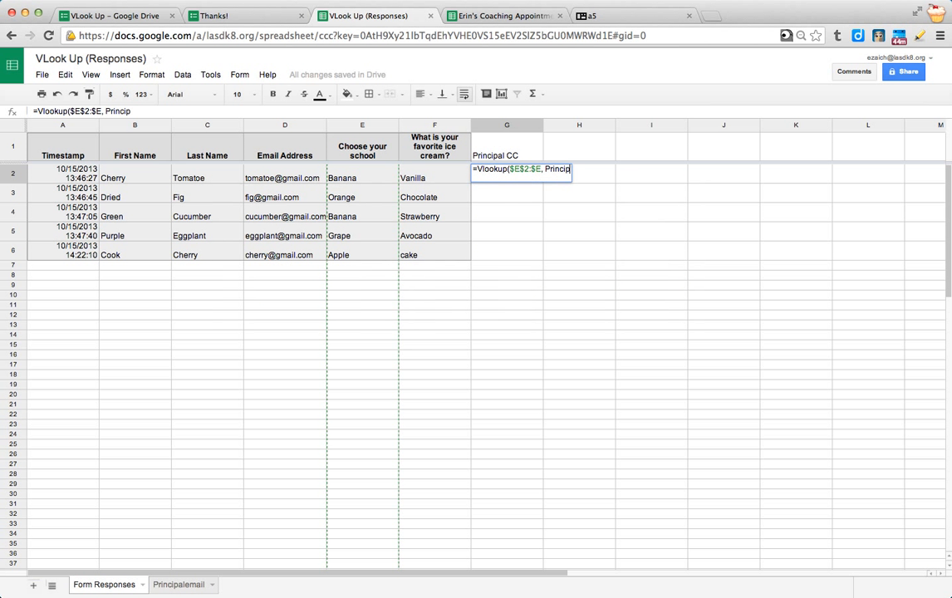
{"action": "type", "text": "alemail"}
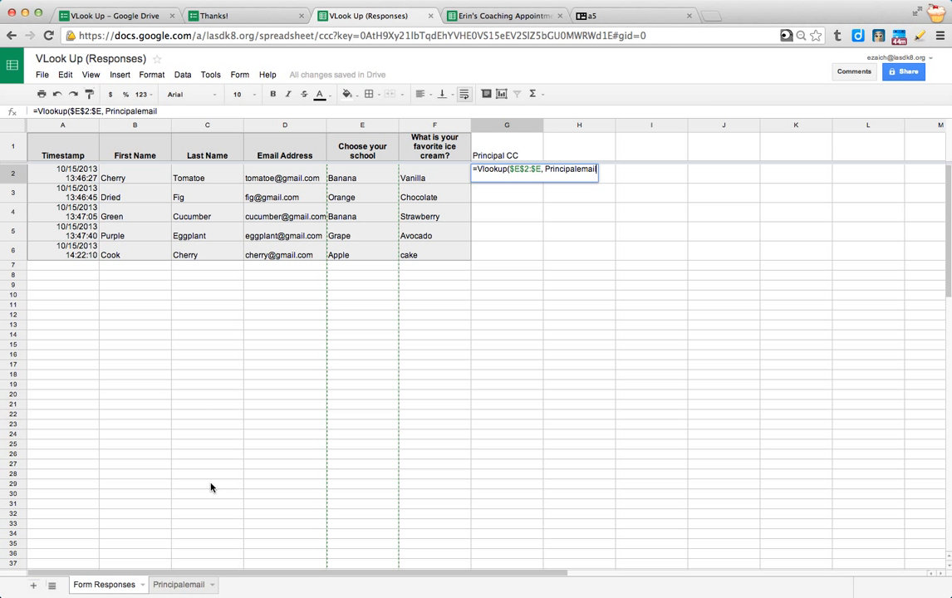
{"action": "left_click", "coordinate": [178, 584]}
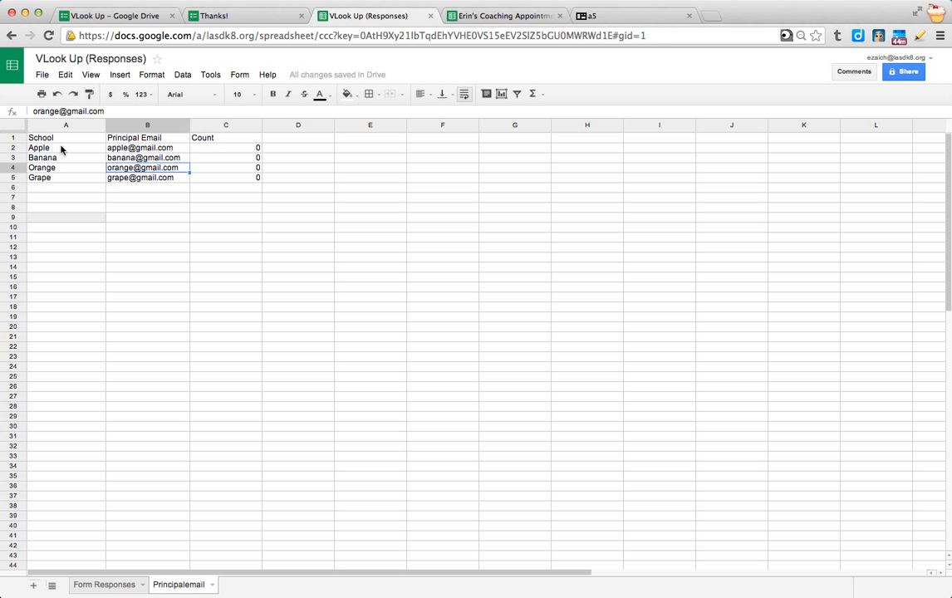
{"action": "left_click_drag", "start_coordinate": [61, 149], "coordinate": [153, 185]}
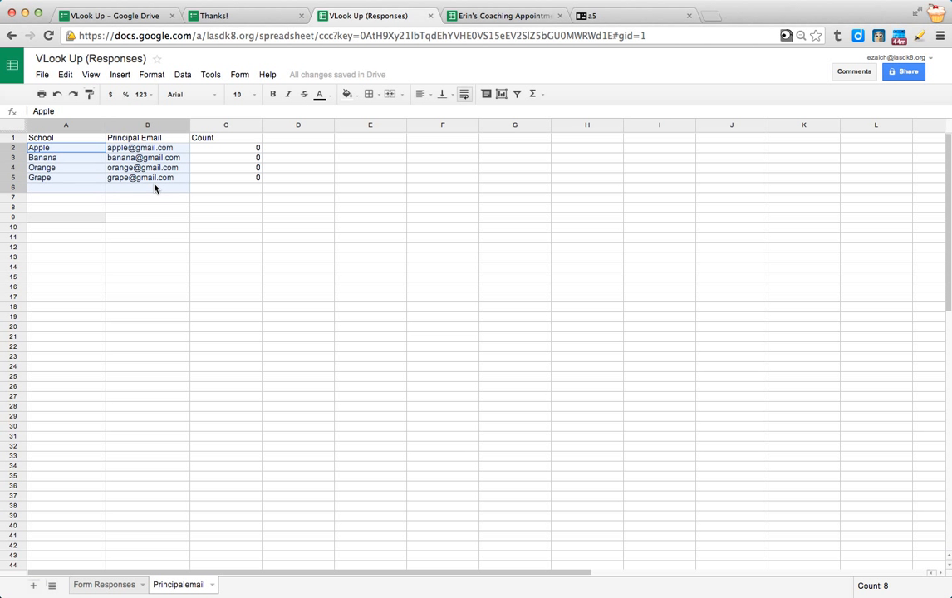
{"action": "left_click", "coordinate": [117, 587]}
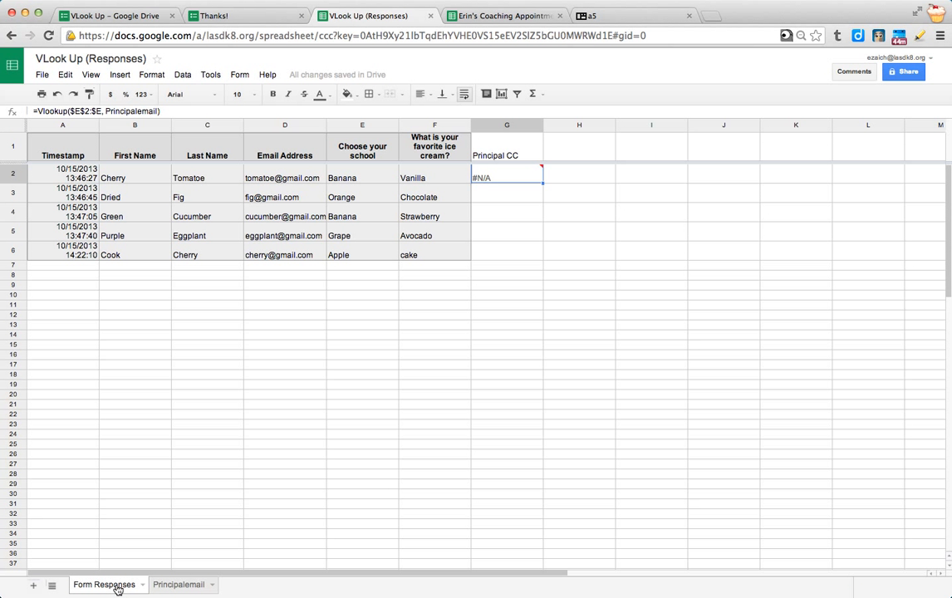
Complete the G2 formula as =Vlookup($E$2:$E, Principalemail! $A$2:$B, 2, false)
{"action": "double_click", "coordinate": [487, 177]}
{"action": "key", "text": "BackSpace"}
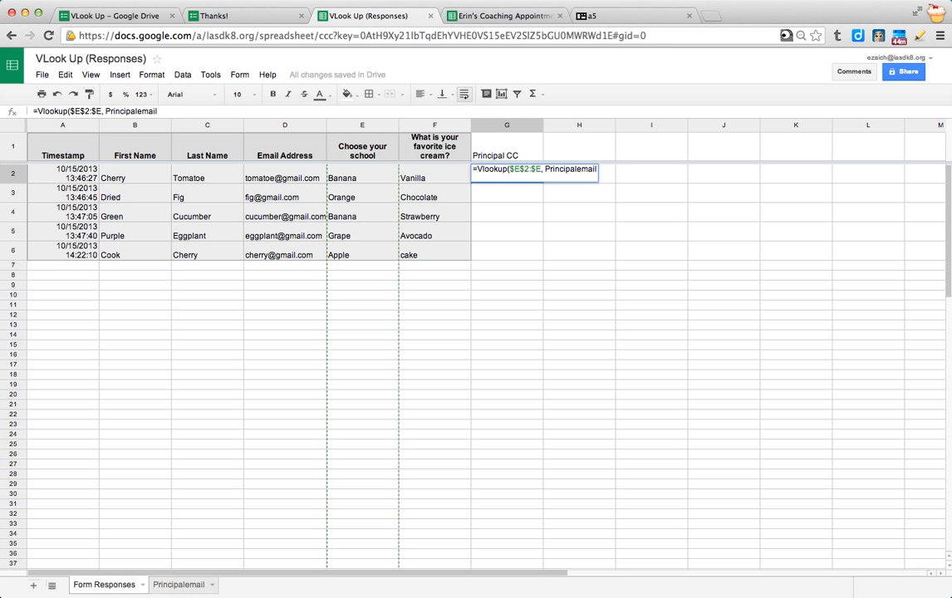
{"action": "type", "text": "!"}
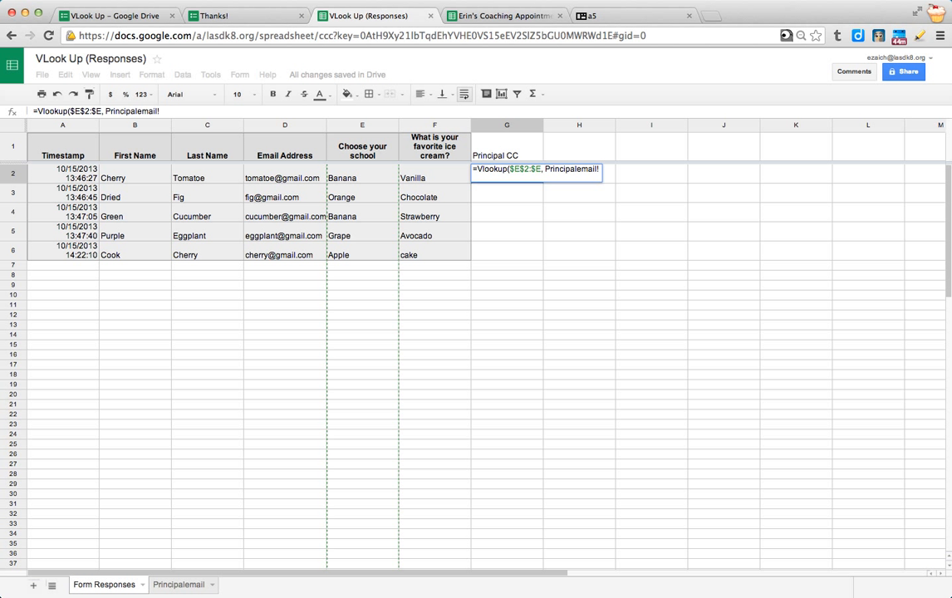
{"action": "type", "text": " $A$2:$"}
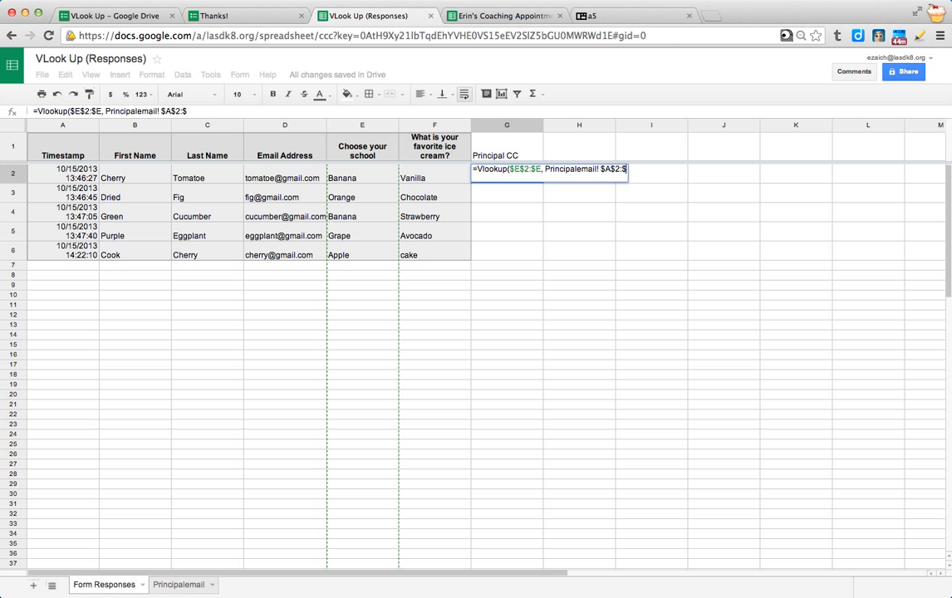
{"action": "type", "text": "B, 2, false"}
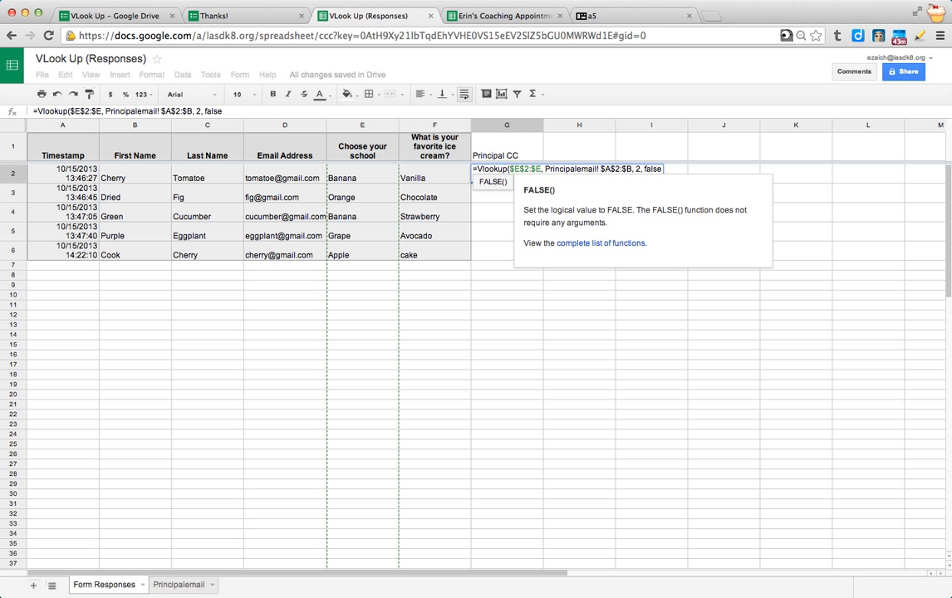
{"action": "type", "text": ")"}
{"action": "key", "text": "Return"}
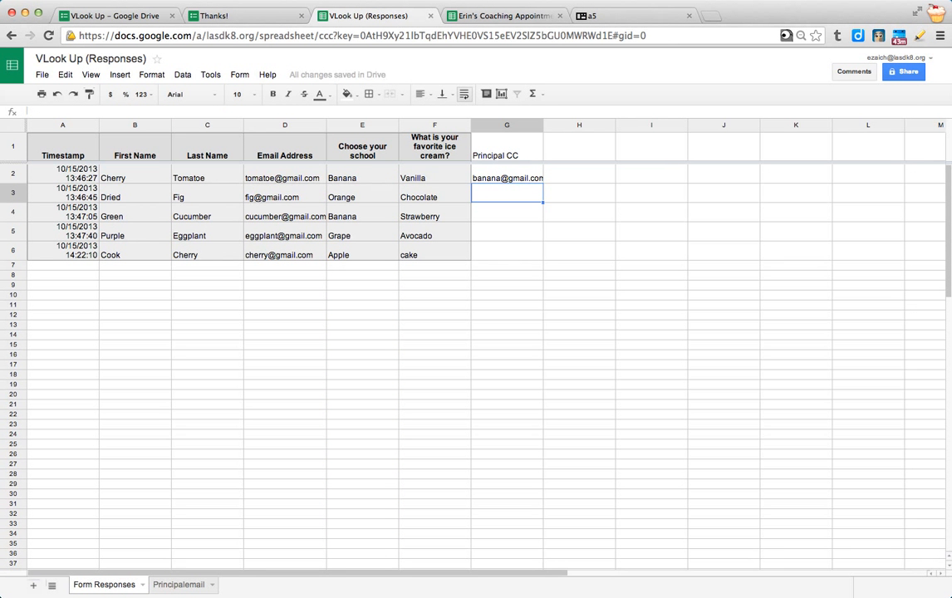
Fill the VLOOKUP formula from G2 down through G6 in the Principal CC column
{"action": "left_click", "coordinate": [497, 173]}
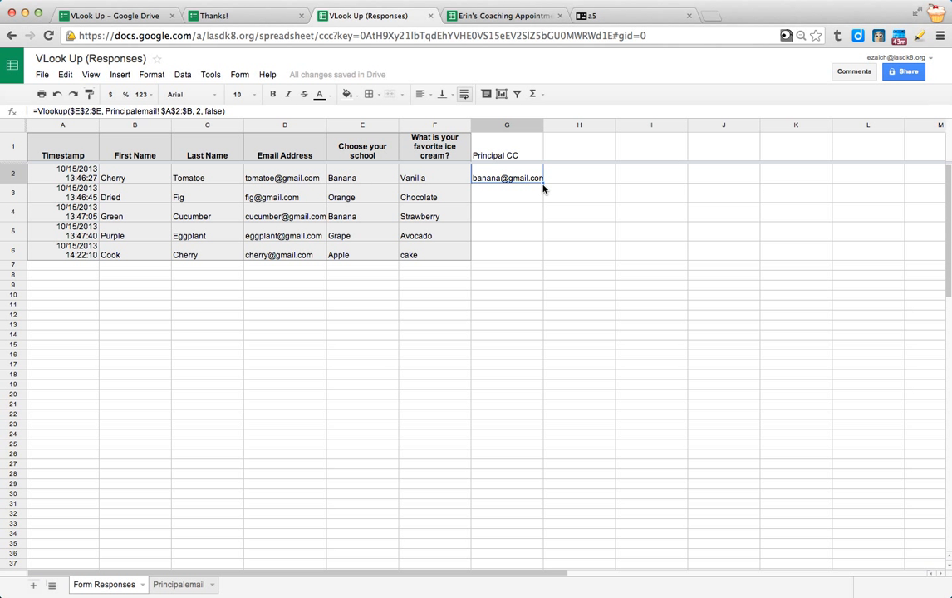
{"action": "left_click_drag", "start_coordinate": [544, 181], "coordinate": [549, 252]}
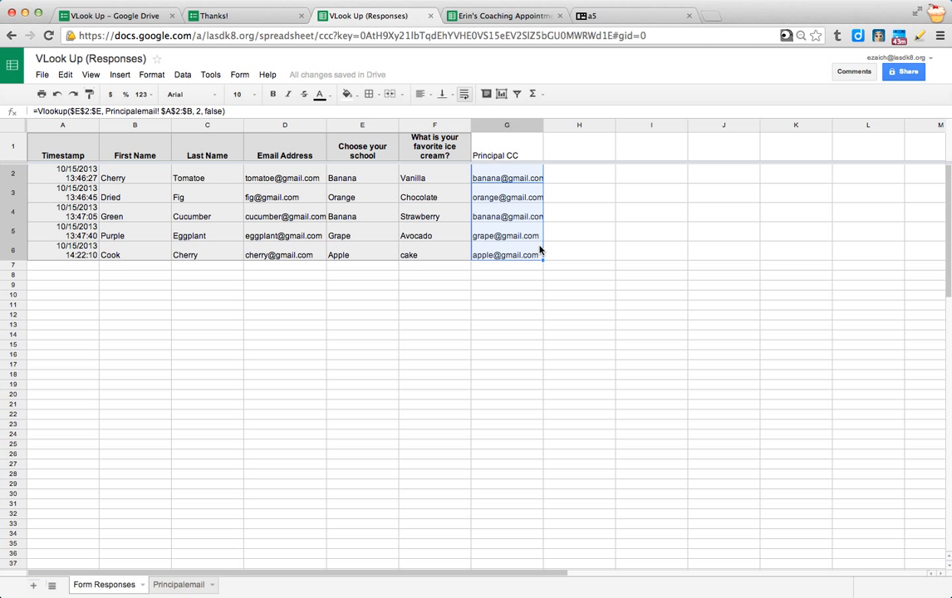
{"action": "left_click", "coordinate": [481, 268]}
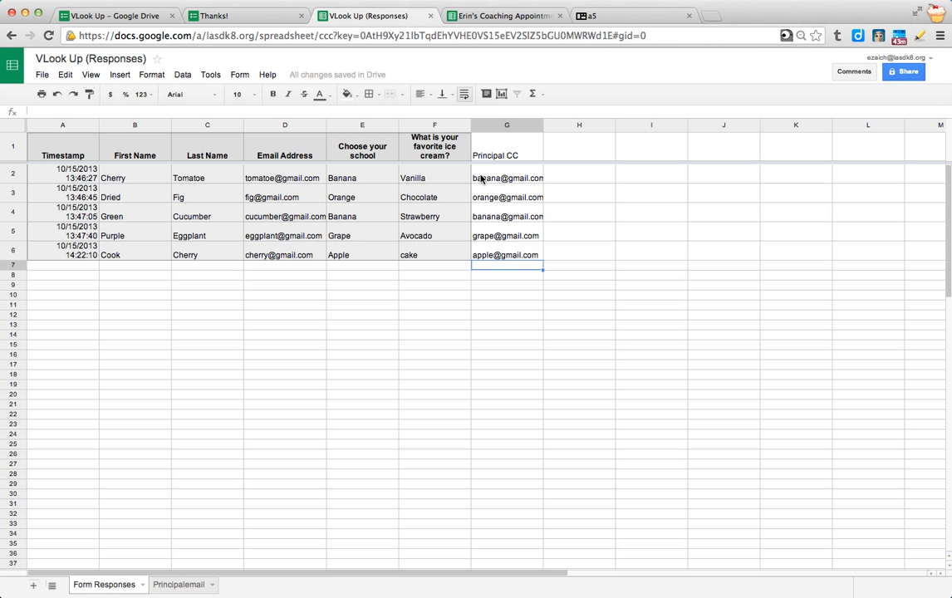
{"action": "left_click_drag", "start_coordinate": [68, 268], "coordinate": [429, 335]}
{"action": "left_click", "coordinate": [507, 216]}
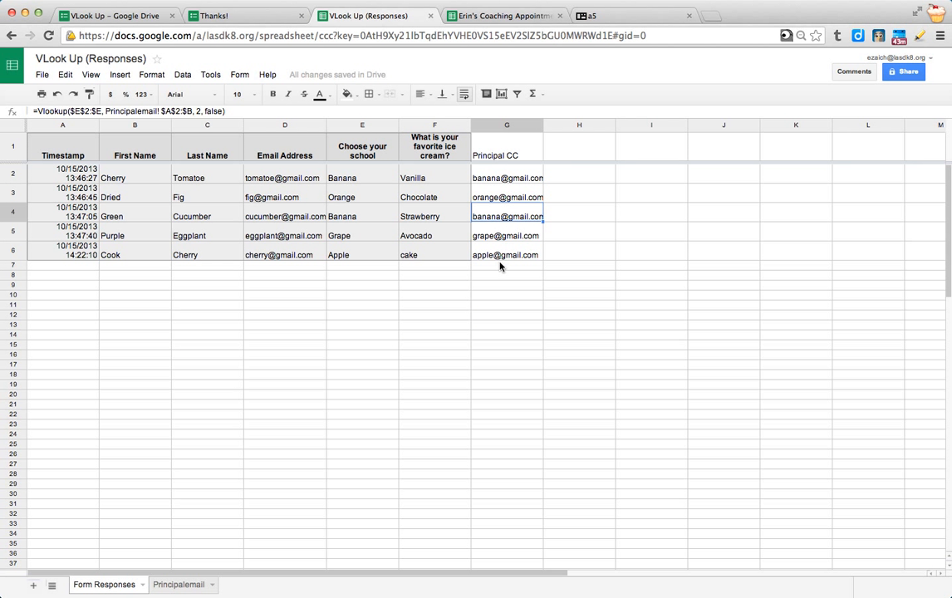
{"action": "left_click", "coordinate": [498, 266]}
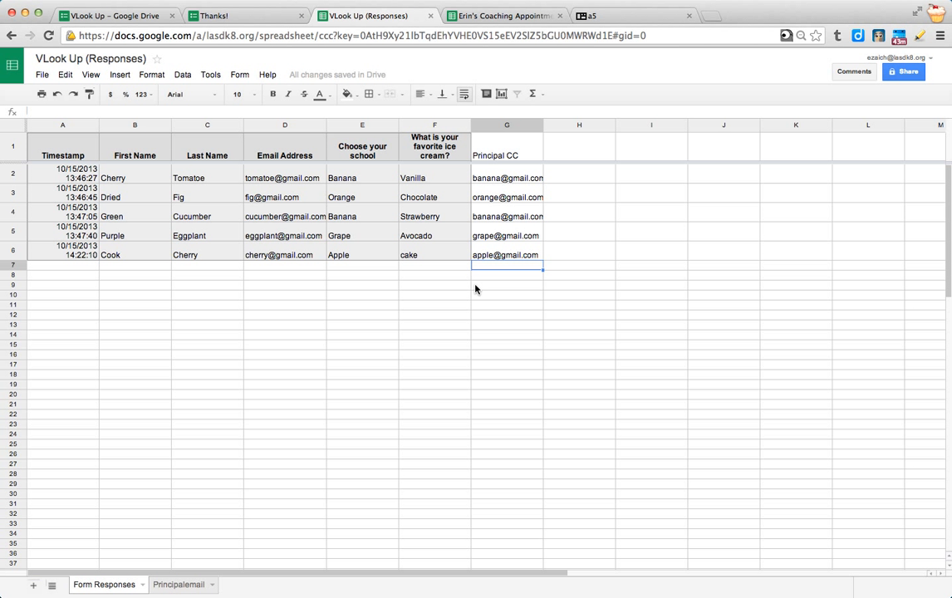
{"action": "left_click", "coordinate": [493, 181]}
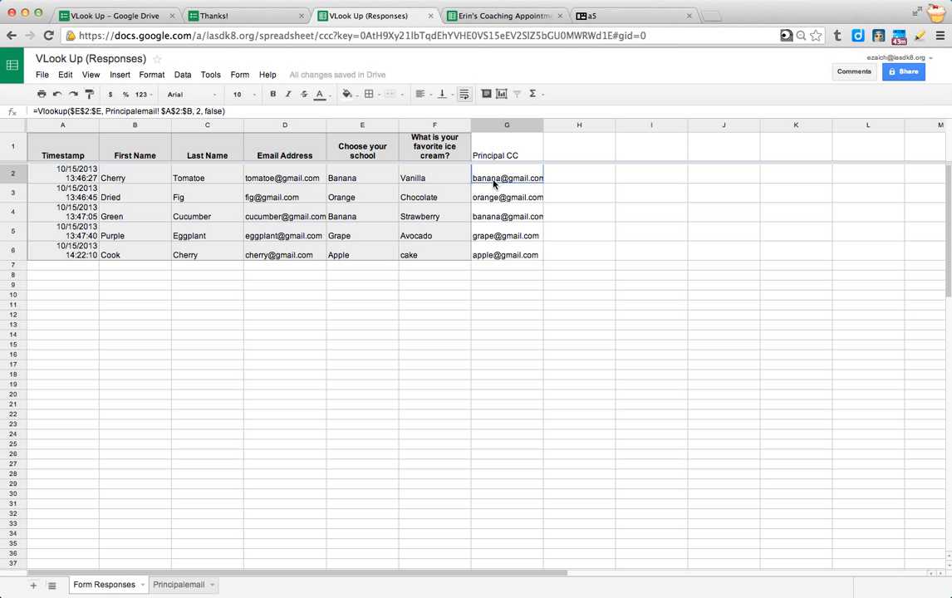
Switch to the a5 page and copy its full ArrayFormula line that wraps the vlookup on the Principalemail sheet
{"action": "left_click", "coordinate": [594, 18]}
{"action": "left_click_drag", "start_coordinate": [703, 151], "coordinate": [160, 151]}
{"action": "key", "text": "super+c"}
{"action": "left_click", "coordinate": [174, 181]}
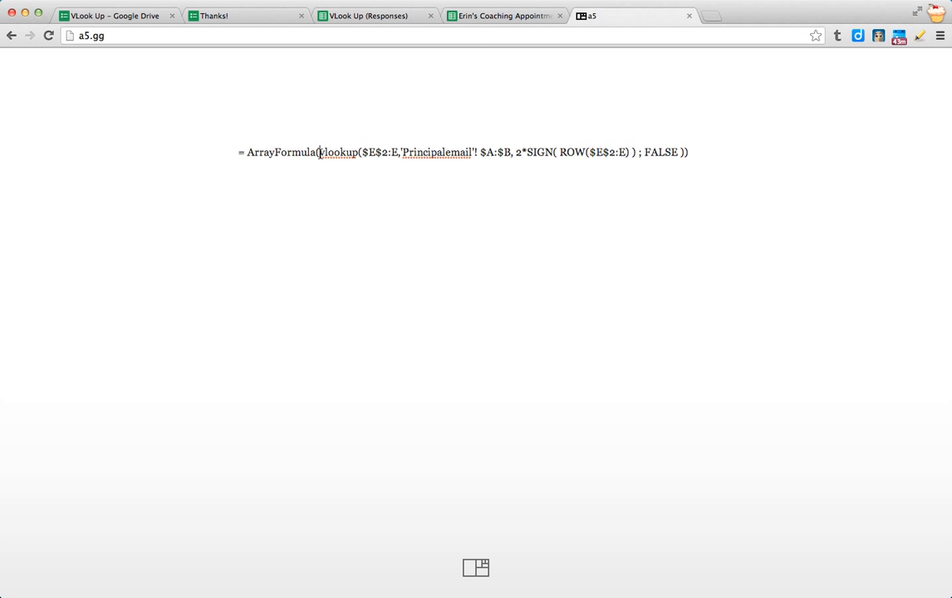
{"action": "left_click_drag", "start_coordinate": [319, 153], "coordinate": [522, 147]}
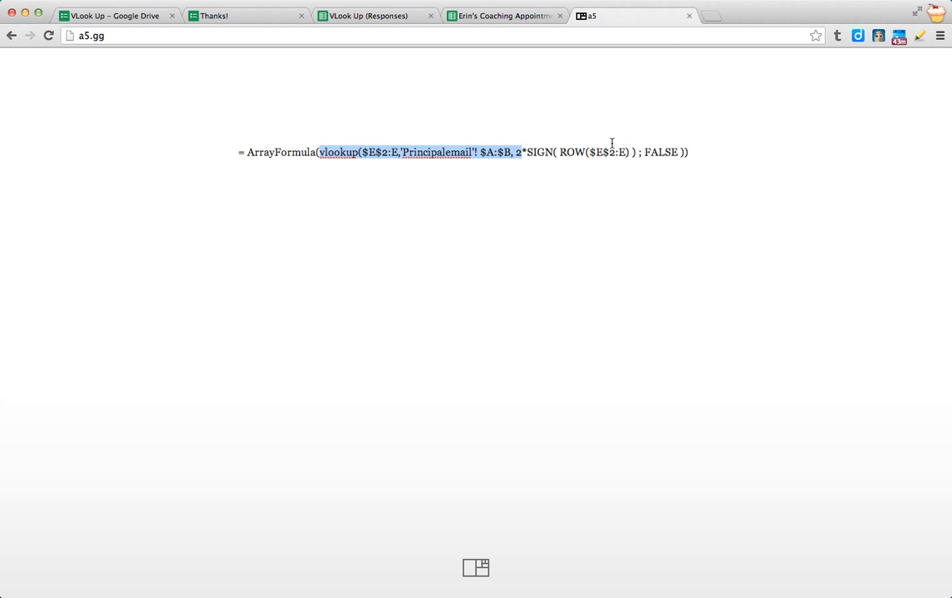
{"action": "left_click", "coordinate": [491, 187]}
{"action": "left_click", "coordinate": [376, 18]}
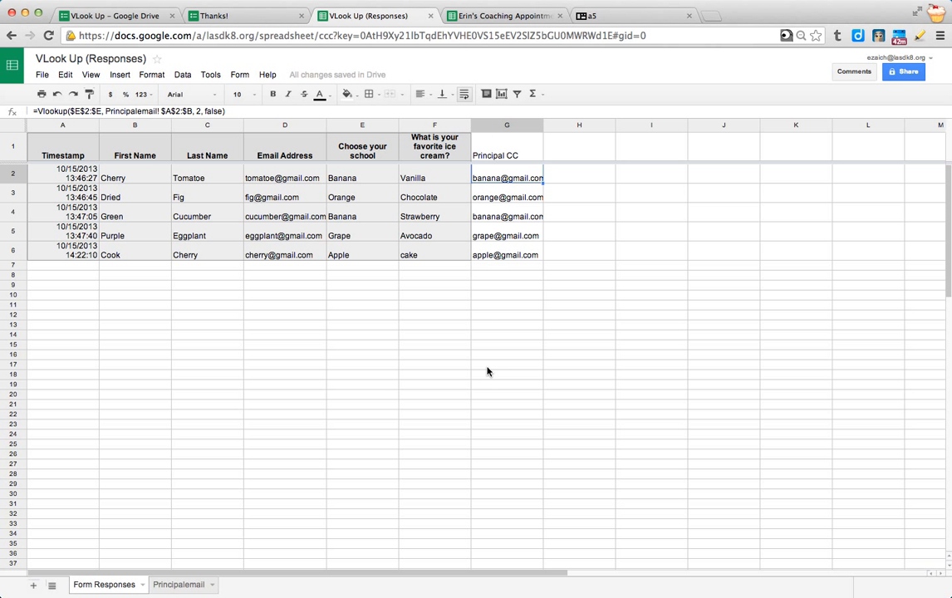
On the a5 page, write "= Array Formula (" below the existing formula and paste the copied formula after it
{"action": "left_click", "coordinate": [579, 15]}
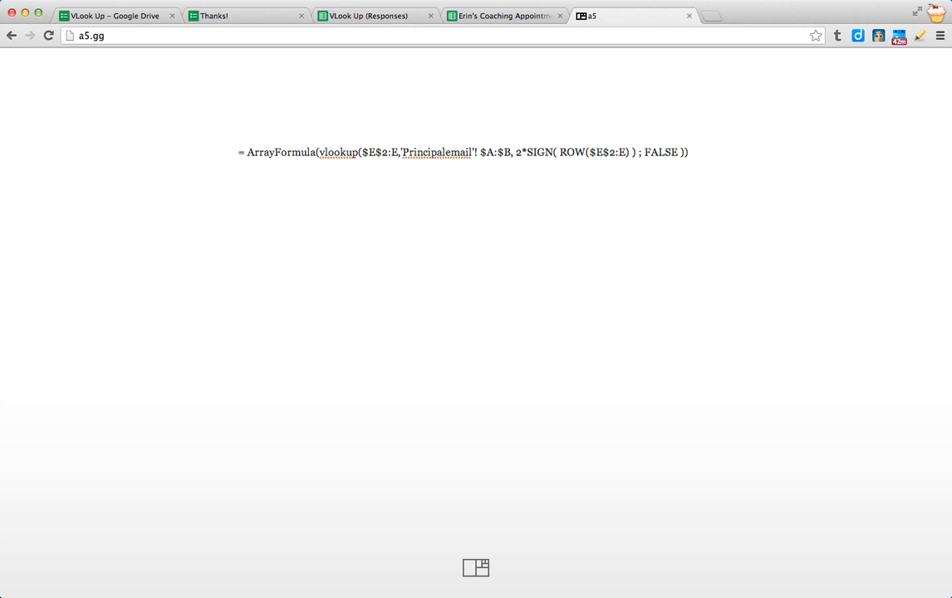
{"action": "type", "text": "= Array "}
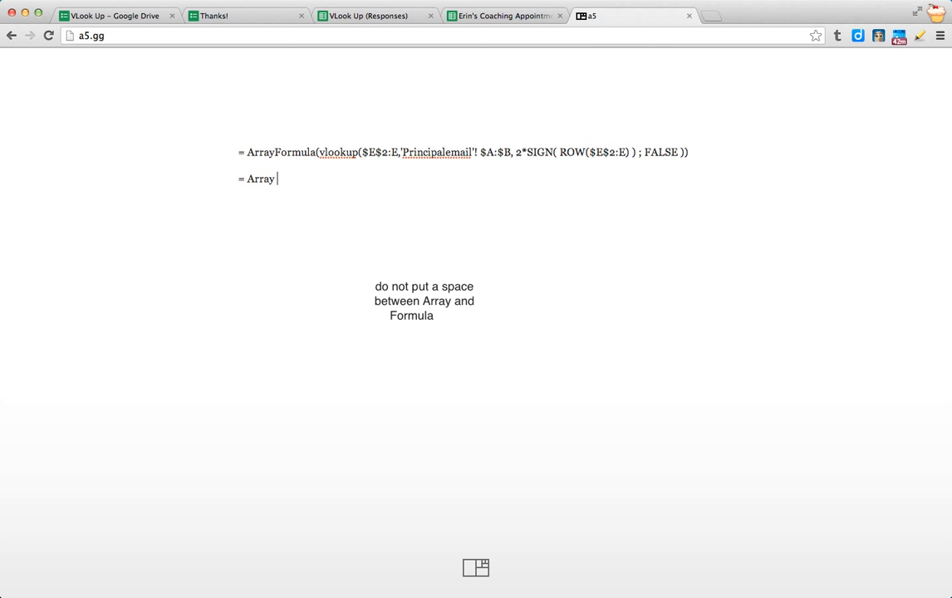
{"action": "type", "text": "Formula ("}
{"action": "key", "text": "super+v"}
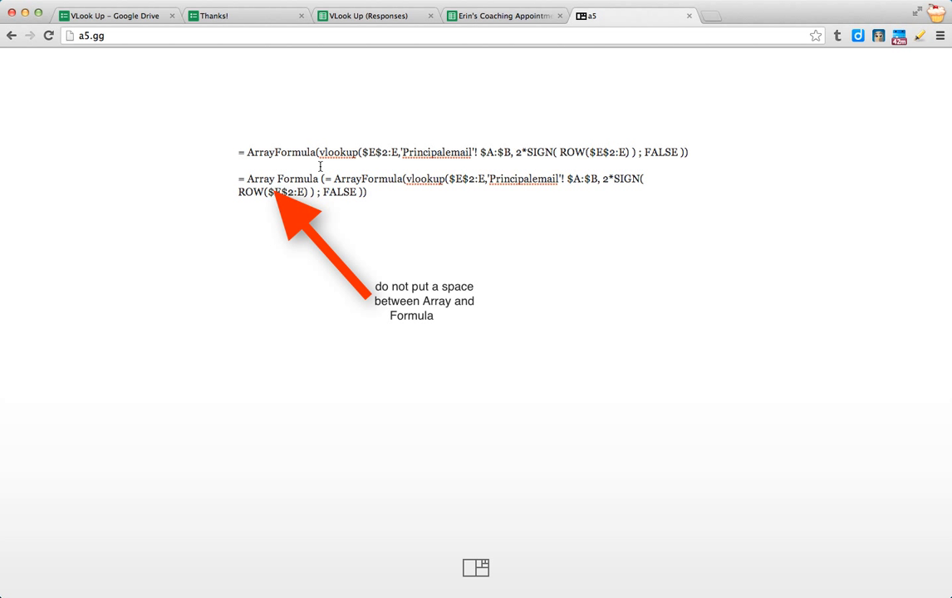
Undo the last paste on the a5 page and copy the Vlookup formula from G2 in the VLook Up responses spreadsheet
{"action": "key", "text": "super+z"}
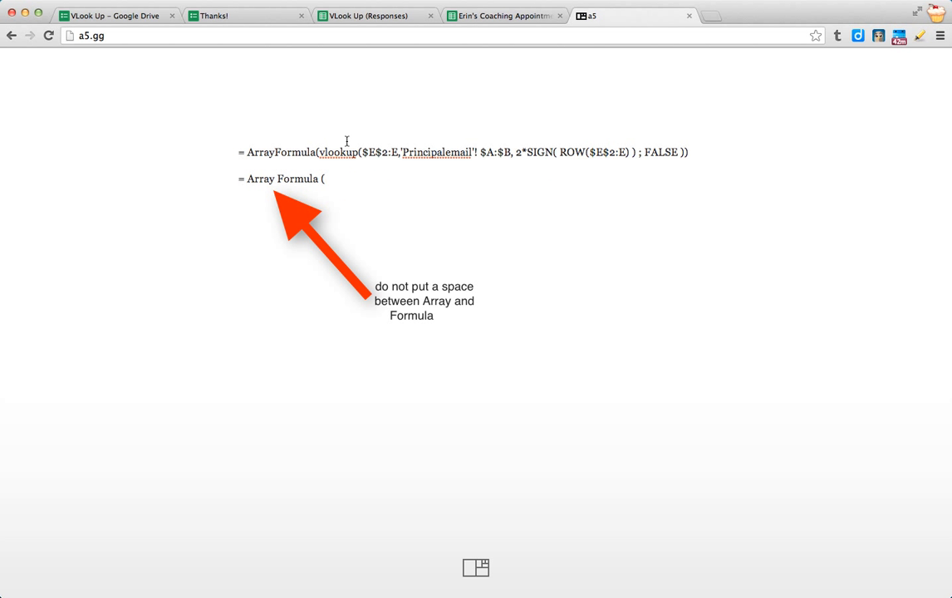
{"action": "left_click", "coordinate": [385, 19]}
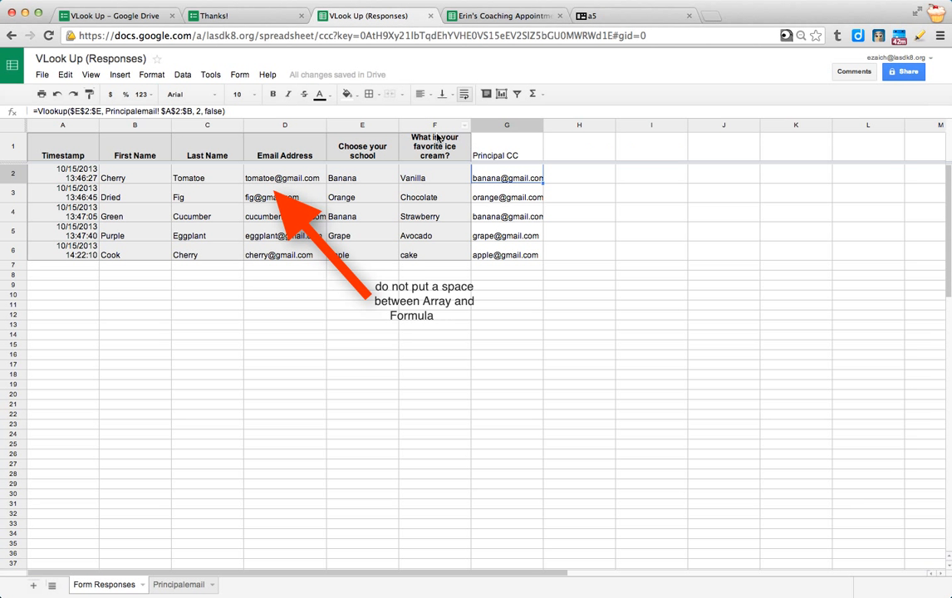
{"action": "left_click", "coordinate": [232, 111]}
{"action": "left_click_drag", "start_coordinate": [232, 111], "coordinate": [34, 112]}
{"action": "key", "text": "super+c"}
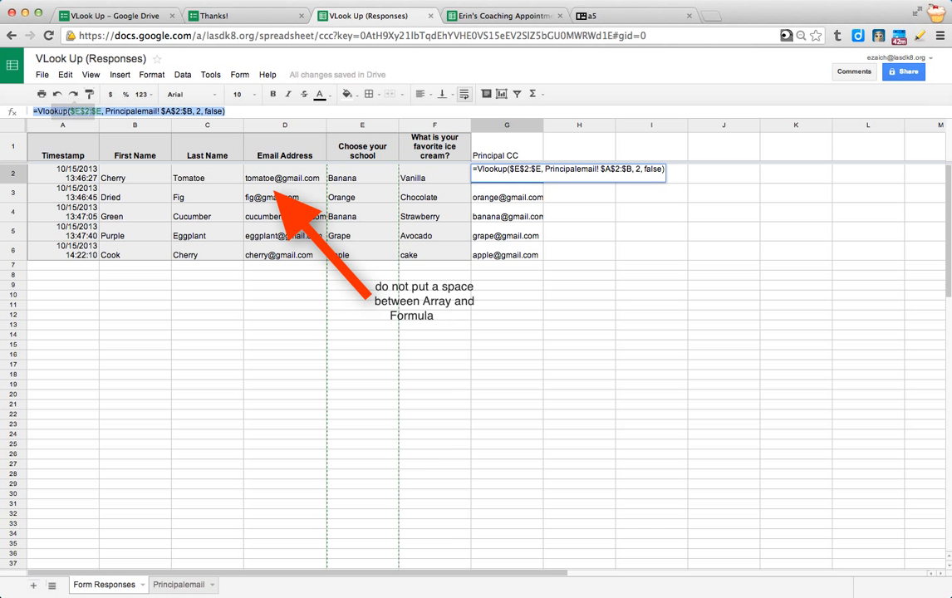
Paste the Vlookup formula after "= Array Formula (" on the a5 page and remove the equals sign before Vlookup
{"action": "left_click", "coordinate": [588, 15]}
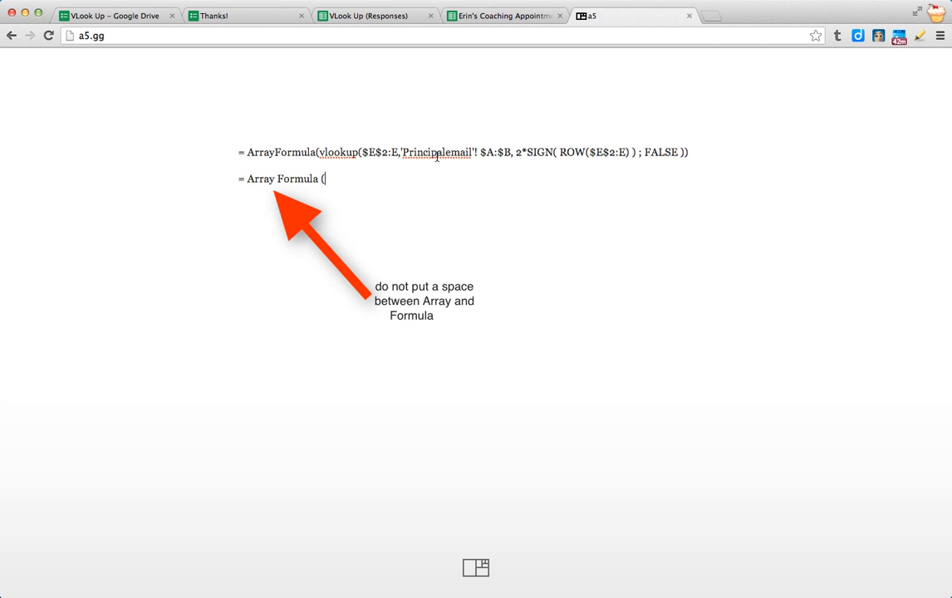
{"action": "key", "text": "super+v"}
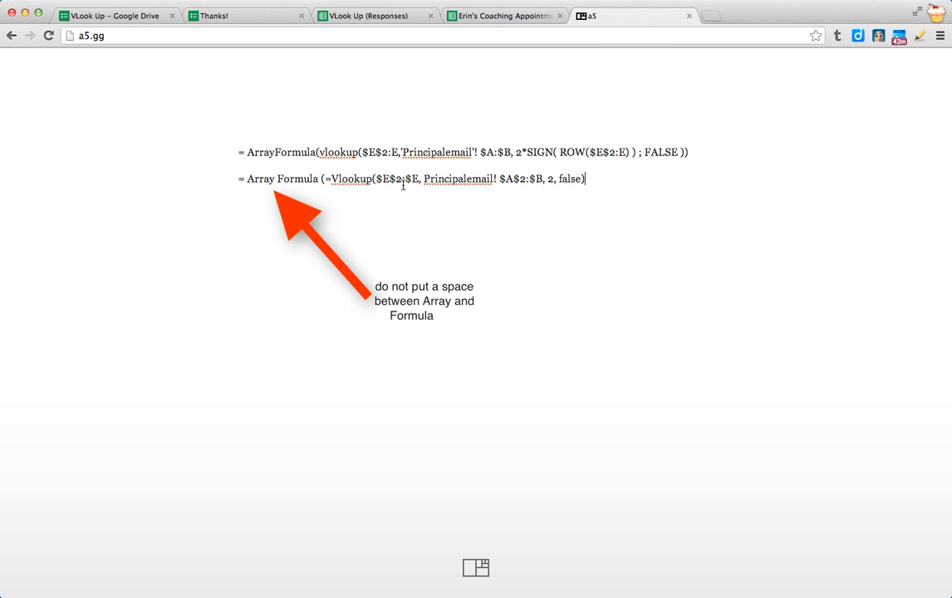
{"action": "key", "text": "BackSpace"}
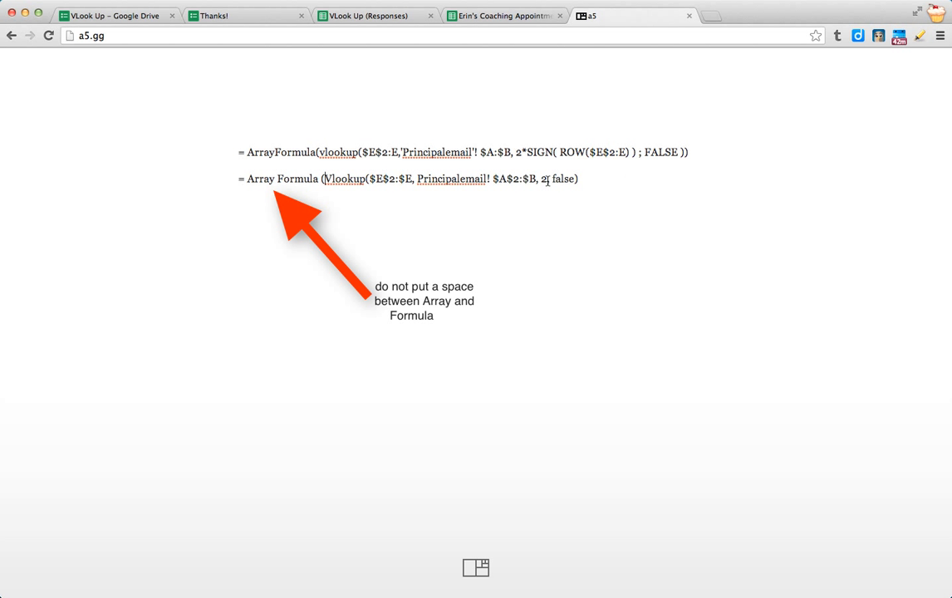
Replace the end of the second formula after the column index 2 with "*SIGN( ROW("
{"action": "left_click_drag", "start_coordinate": [547, 179], "coordinate": [598, 181]}
{"action": "key", "text": "BackSpace"}
{"action": "type", "text": "*SIGN( ROW("}
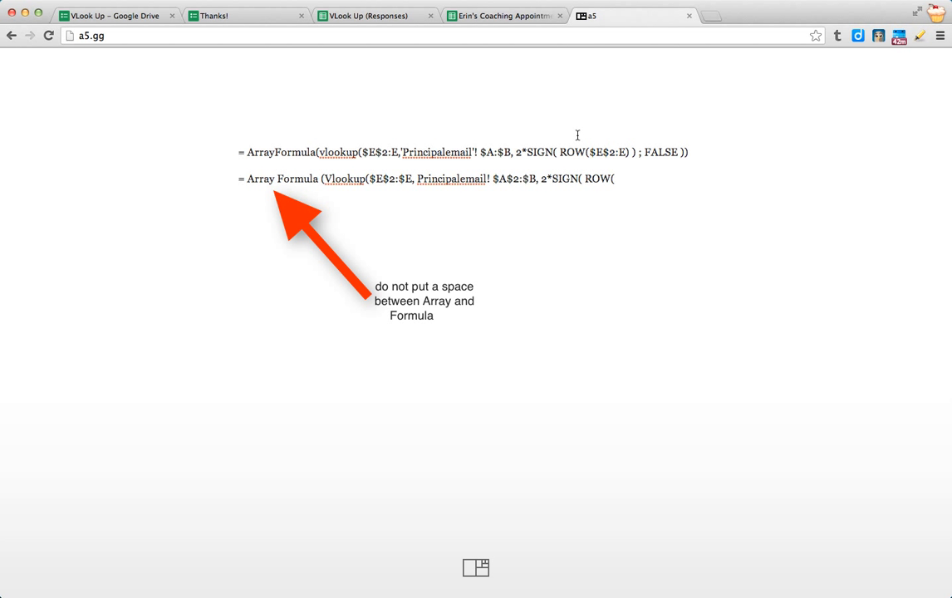
{"action": "left_click_drag", "start_coordinate": [589, 153], "coordinate": [623, 152]}
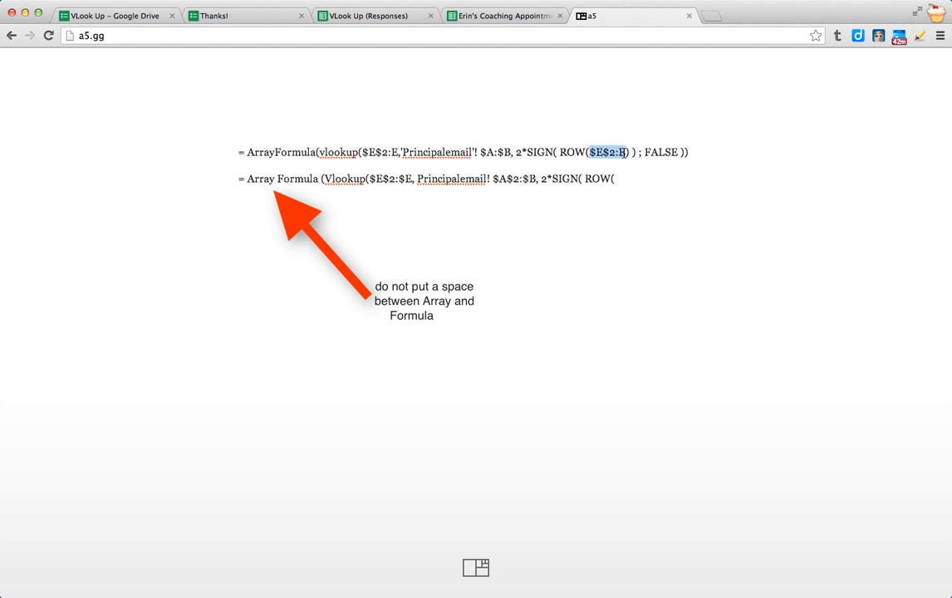
{"action": "left_click", "coordinate": [619, 181]}
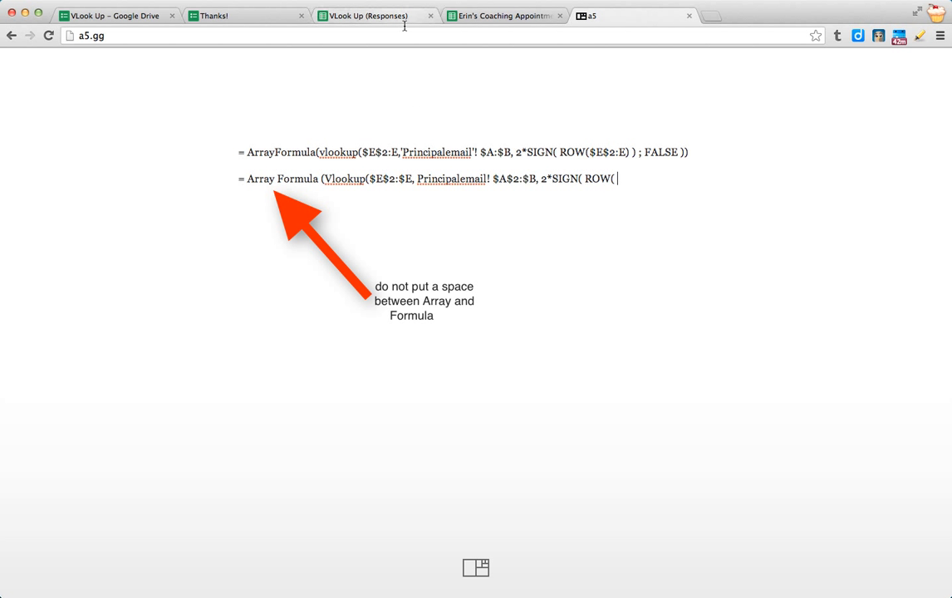
Review the Choose your school column in the VLook Up responses spreadsheet and close the coaching appointment spreadsheet
{"action": "left_click", "coordinate": [486, 17]}
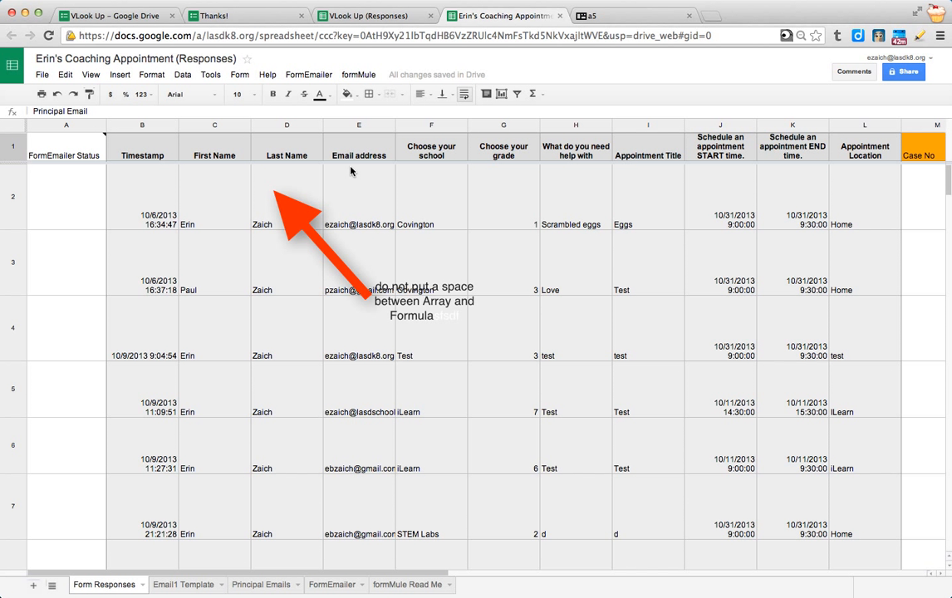
{"action": "left_click", "coordinate": [333, 17]}
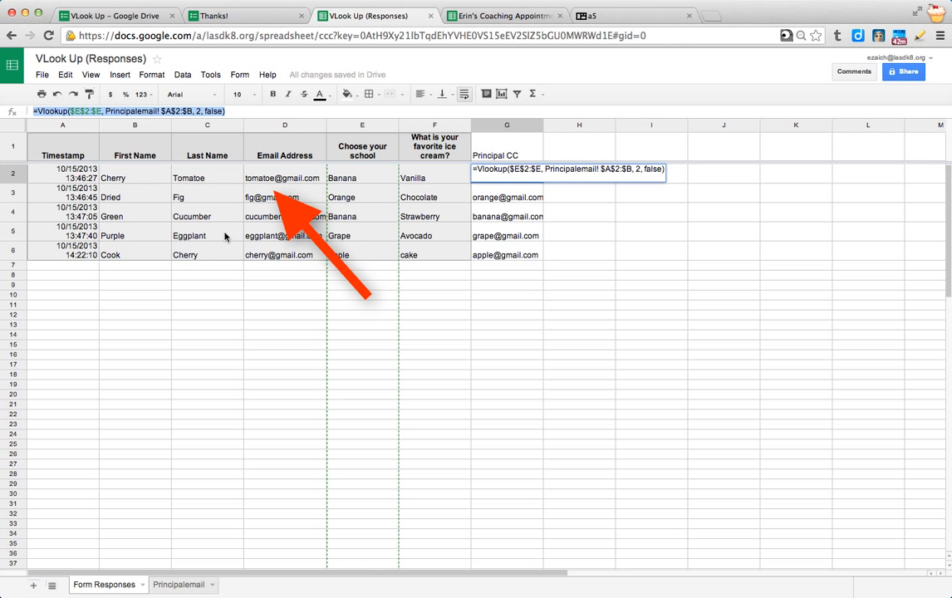
{"action": "left_click", "coordinate": [199, 235]}
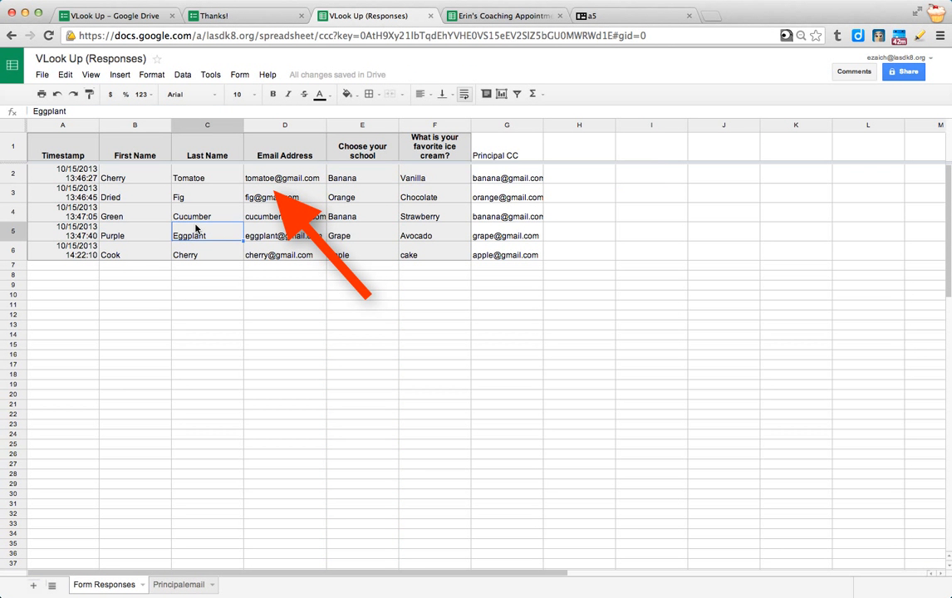
{"action": "left_click", "coordinate": [340, 125]}
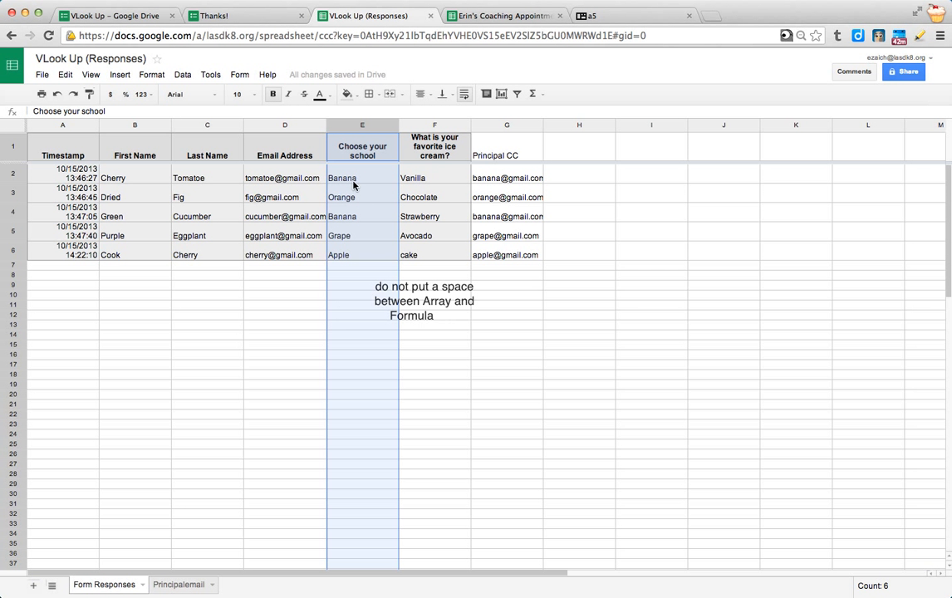
{"action": "left_click", "coordinate": [498, 16]}
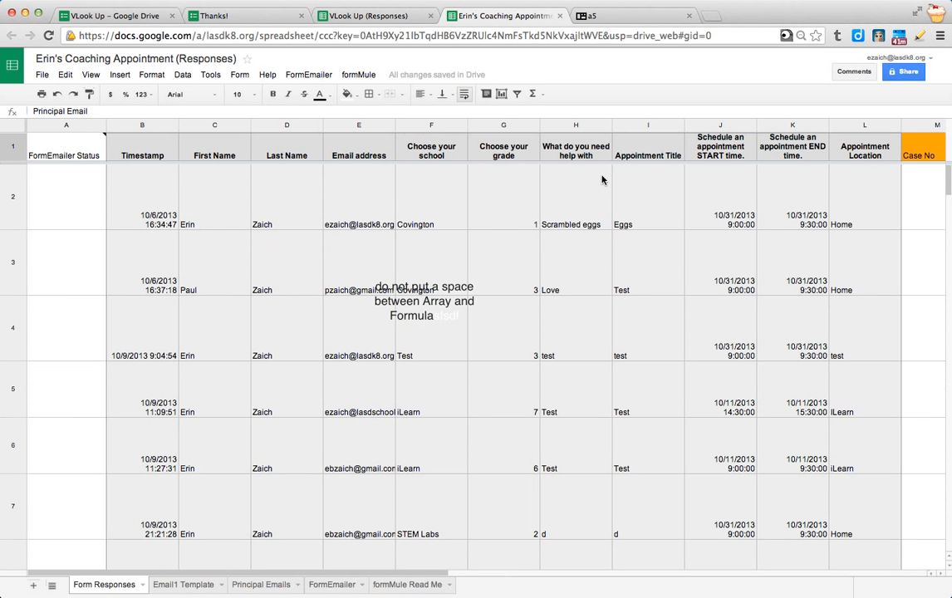
{"action": "left_click", "coordinate": [583, 16]}
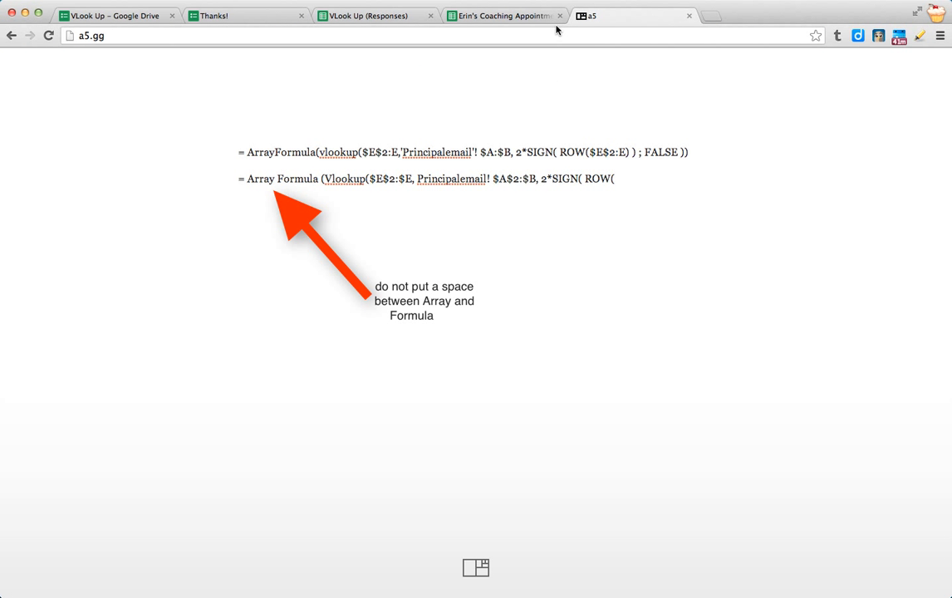
{"action": "left_click", "coordinate": [559, 16]}
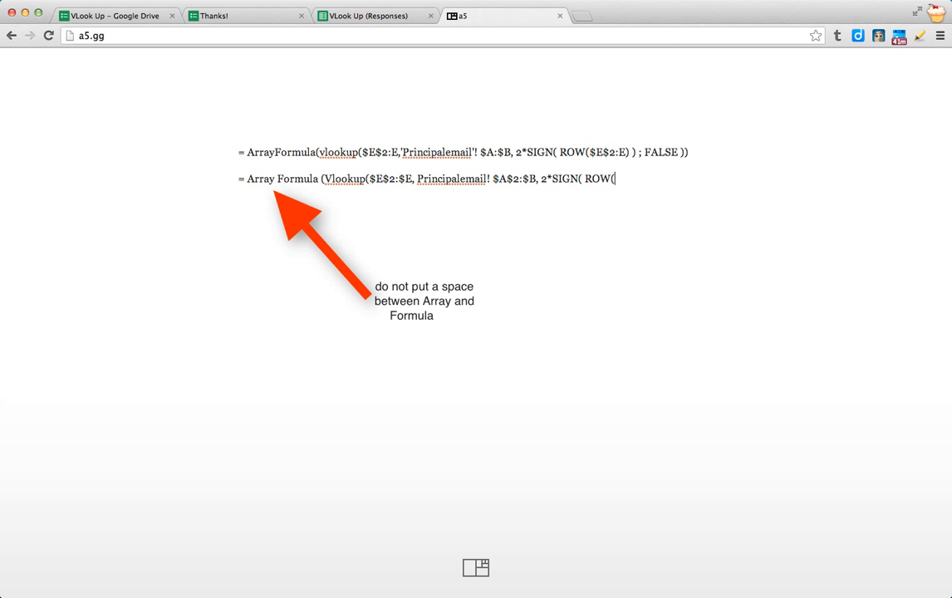
Complete the second a5 formula with "$E$2:E)); false))", select the whole line, and switch to G2 in the responses spreadsheet
{"action": "type", "text": "$E$2:E)); false"}
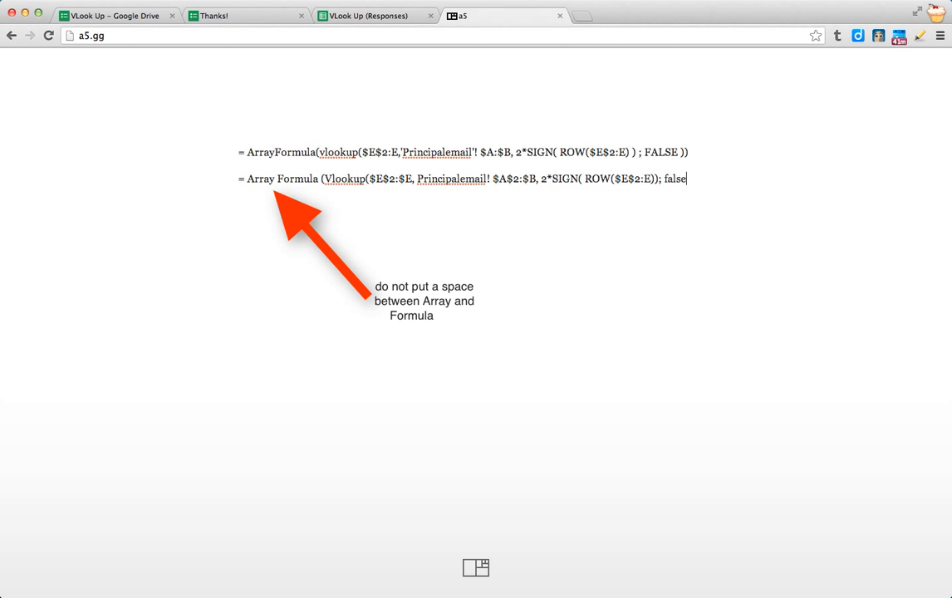
{"action": "type", "text": "))"}
{"action": "left_click_drag", "start_coordinate": [709, 176], "coordinate": [135, 177]}
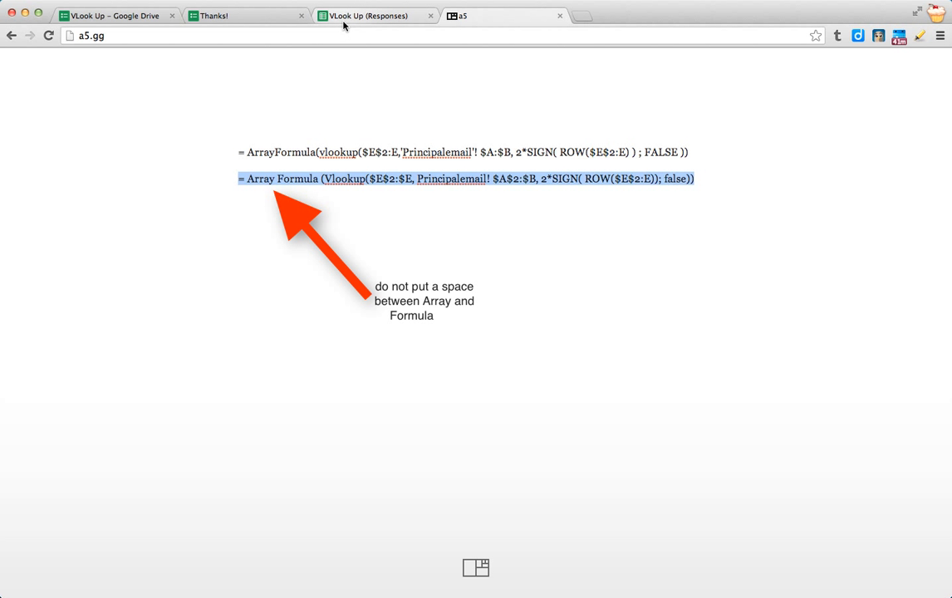
{"action": "left_click", "coordinate": [309, 22]}
{"action": "left_click", "coordinate": [512, 179]}
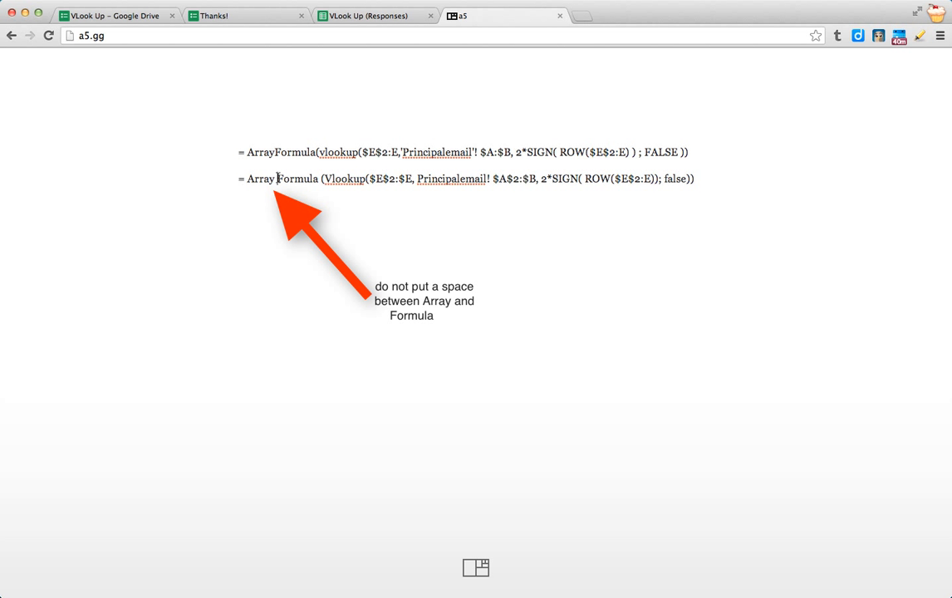
Remove the space between Array and Formula in the second formula on the a5 page
{"action": "left_click_drag", "start_coordinate": [239, 152], "coordinate": [542, 137]}
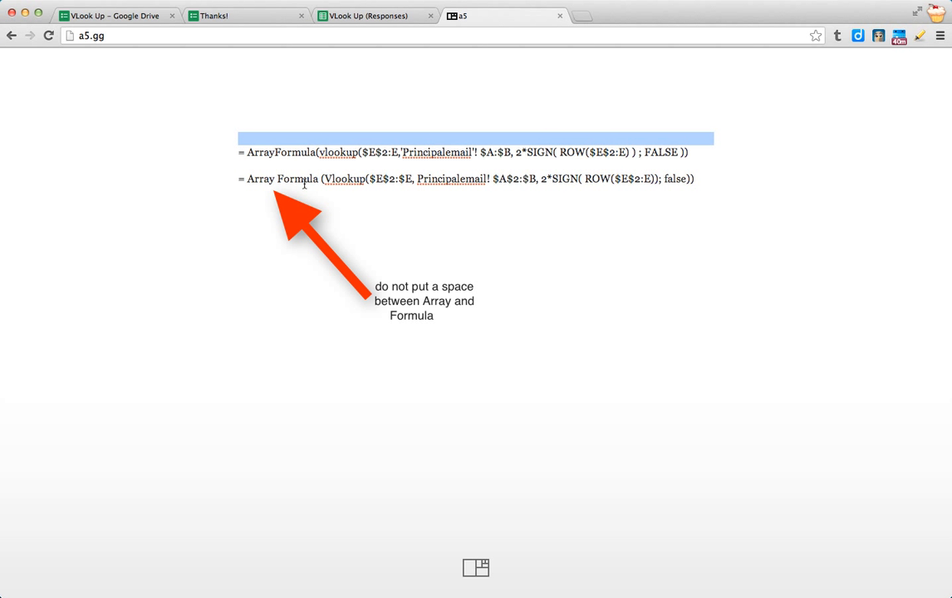
{"action": "left_click", "coordinate": [258, 152]}
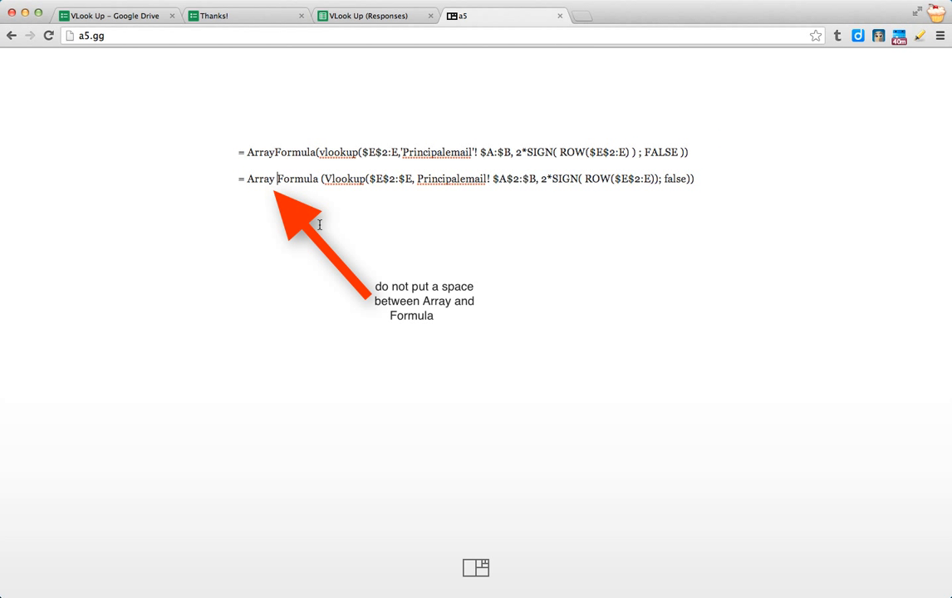
{"action": "key", "text": "BackSpace"}
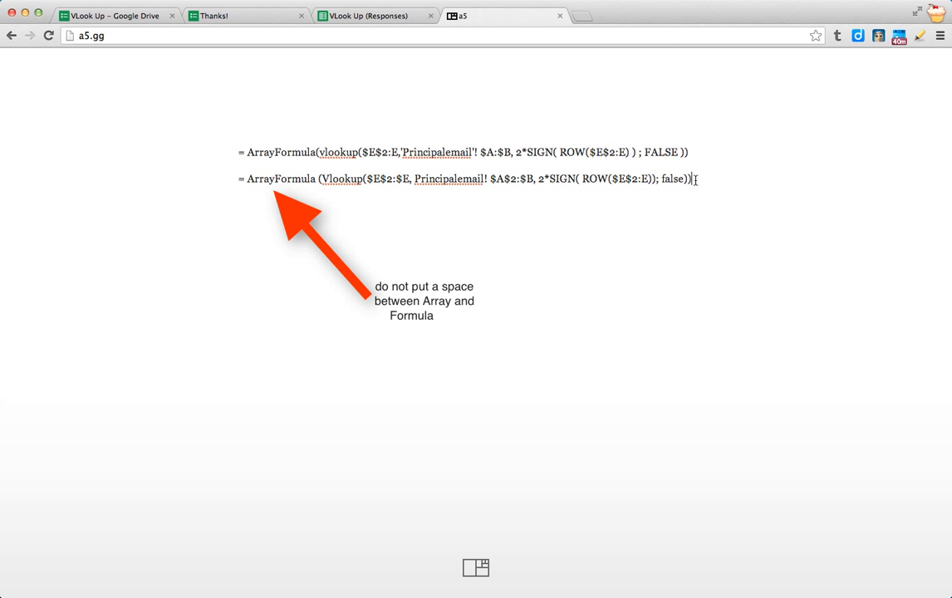
Copy the second a5 formula and replace G2's formula with = ArrayFormula (Vlookup($E$2:$E, Principalemail! $A$2:$B, 2*SIGN( ROW($E$2:E)); false))
{"action": "triple_click", "coordinate": [221, 183]}
{"action": "key", "text": "ctrl+c"}
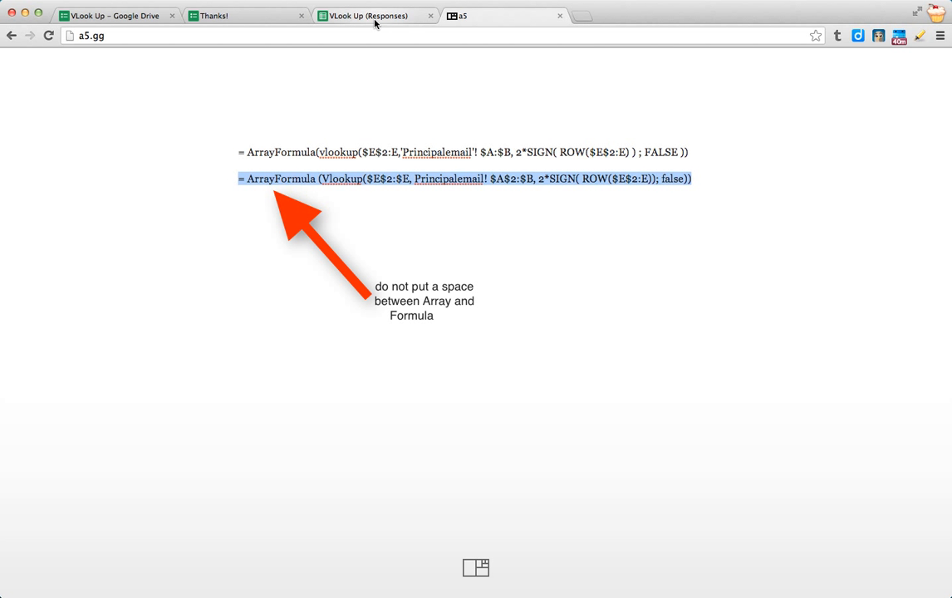
{"action": "left_click", "coordinate": [338, 18]}
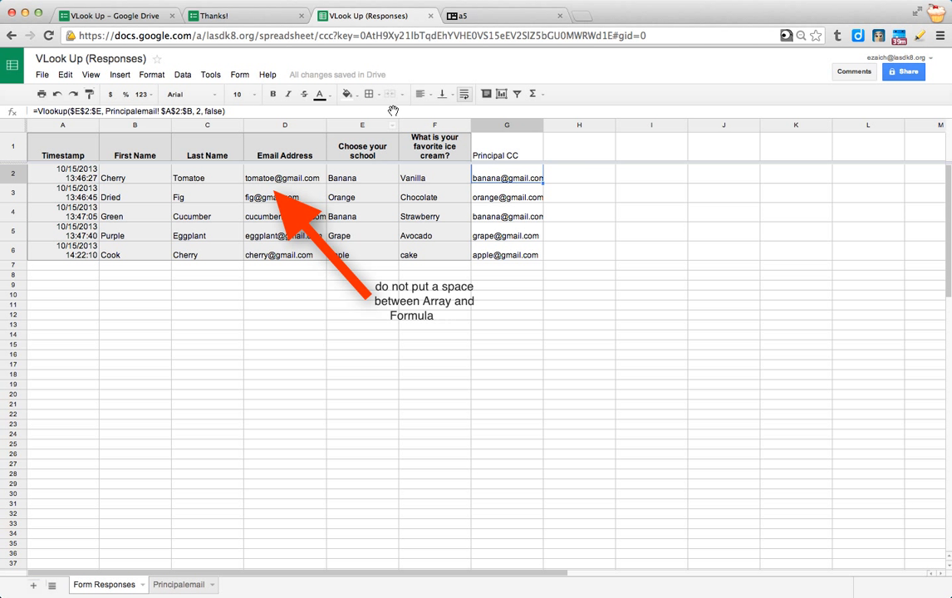
{"action": "left_click", "coordinate": [462, 21]}
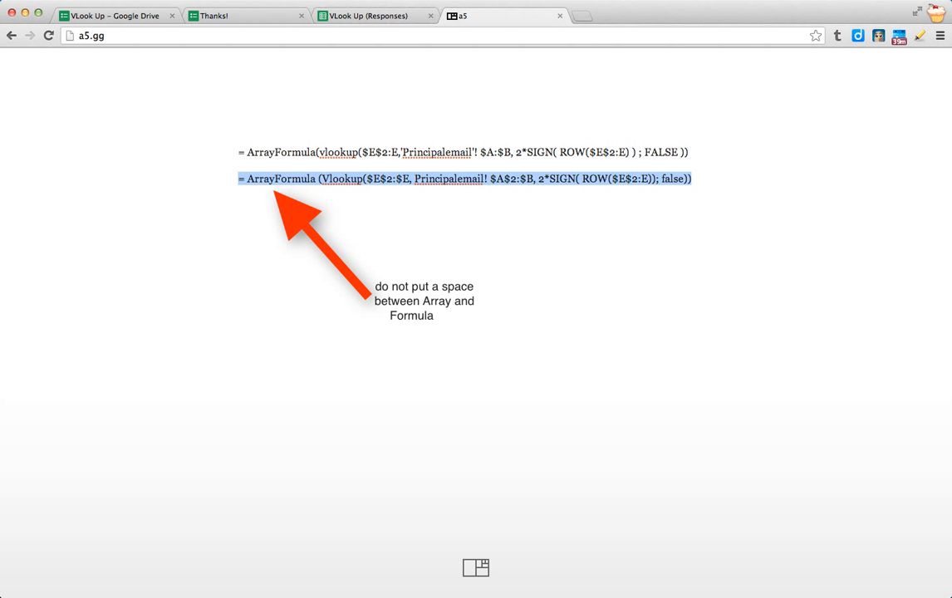
{"action": "left_click", "coordinate": [386, 15]}
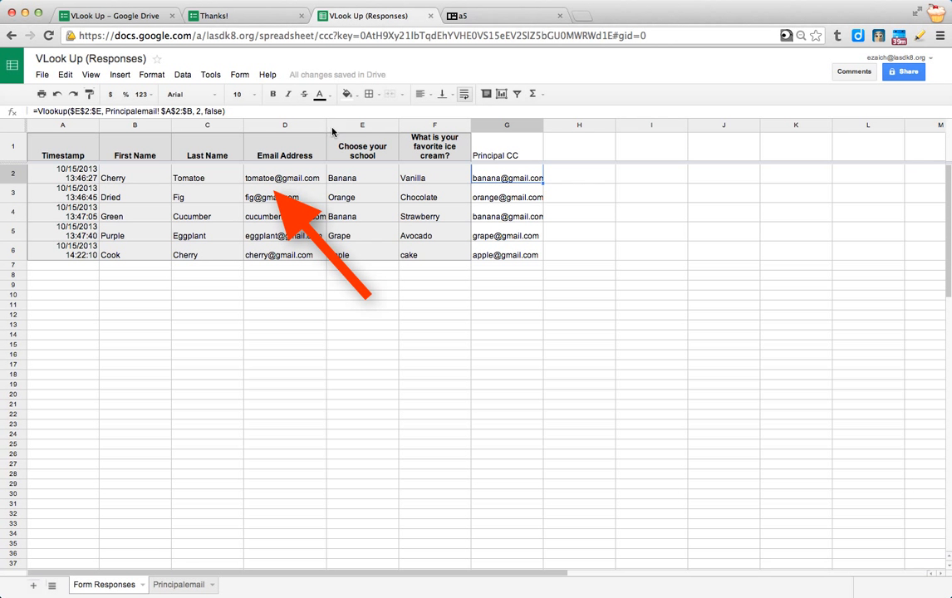
{"action": "triple_click", "coordinate": [131, 111]}
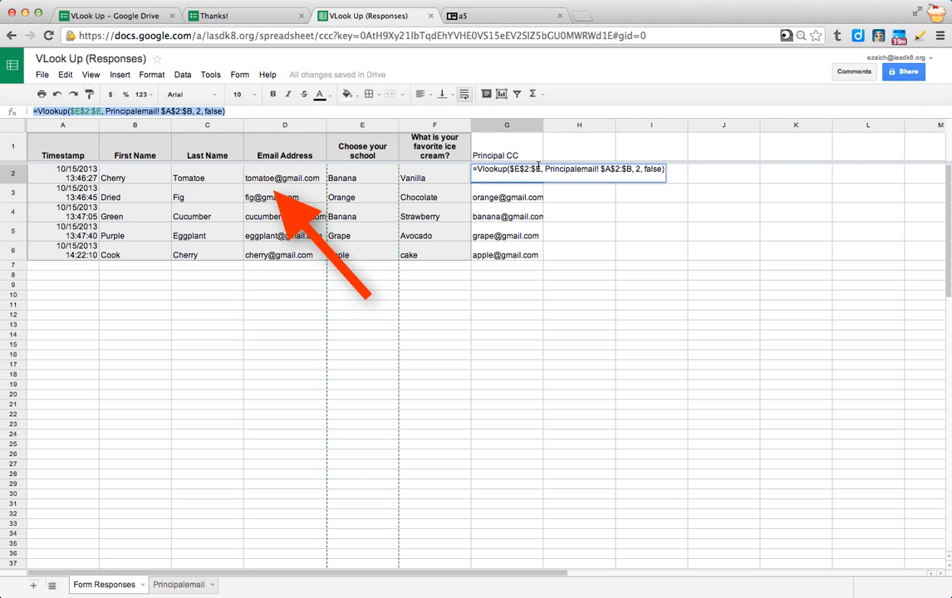
{"action": "key", "text": "ctrl+v"}
{"action": "key", "text": "Return"}
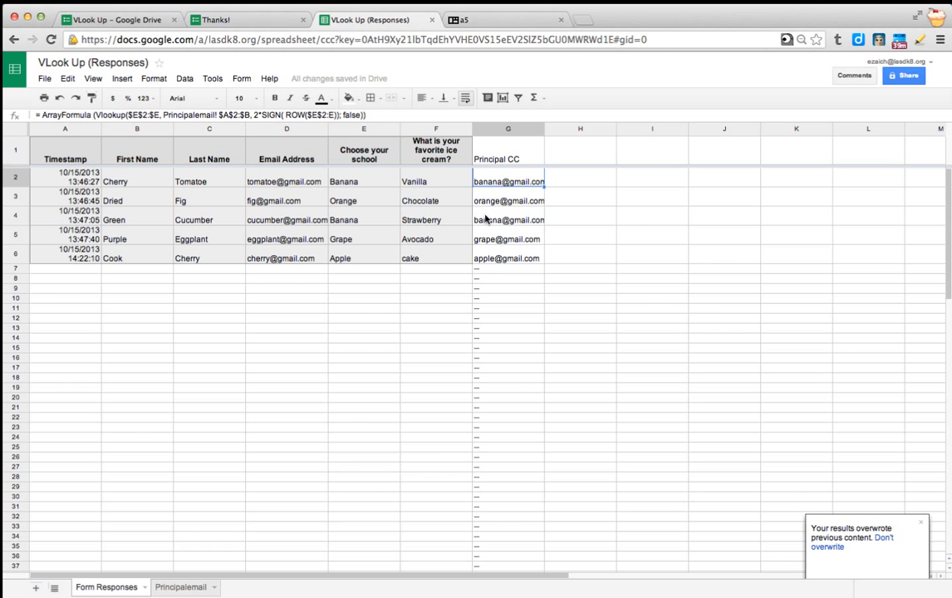
{"action": "left_click", "coordinate": [495, 269]}
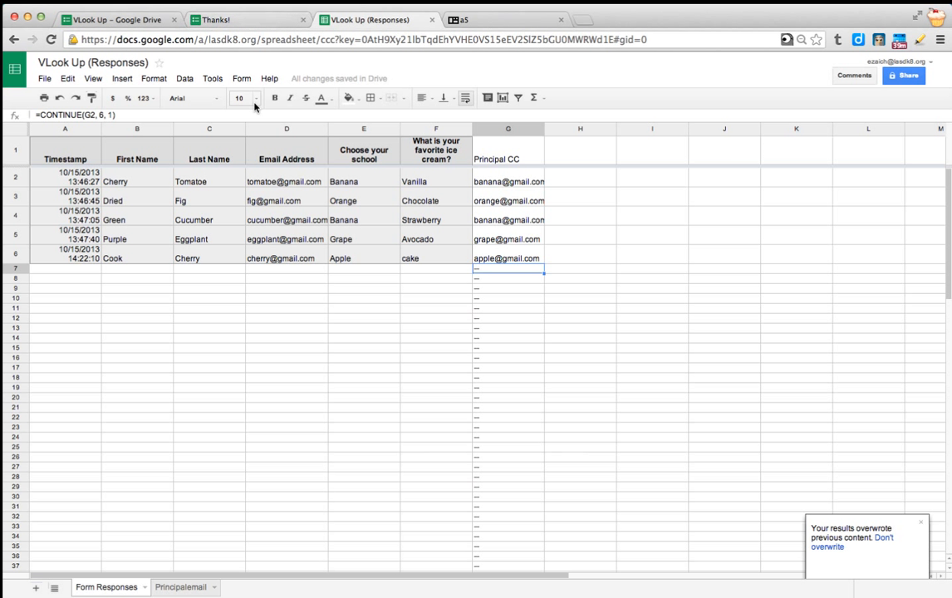
Start another response in the VLook Up form and fill in the first name, last name and email address
{"action": "left_click", "coordinate": [262, 20]}
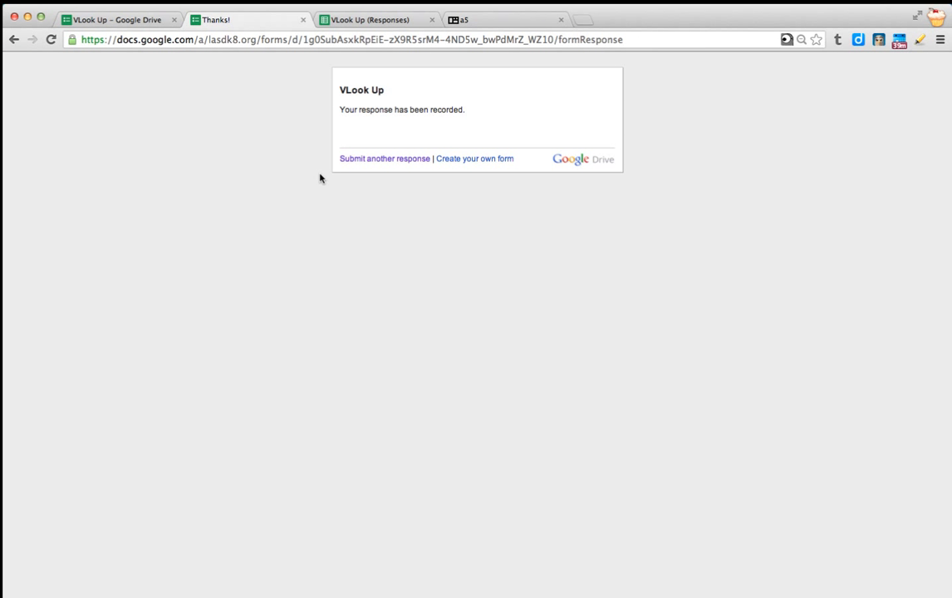
{"action": "left_click", "coordinate": [363, 158]}
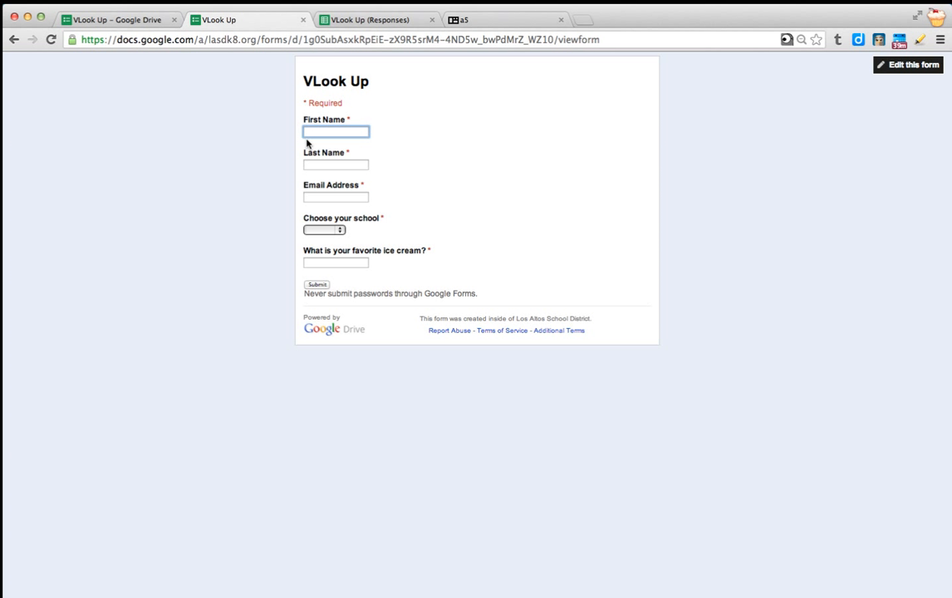
{"action": "type", "text": "Lemon"}
{"action": "key", "text": "Tab"}
{"action": "key", "text": "Tab"}
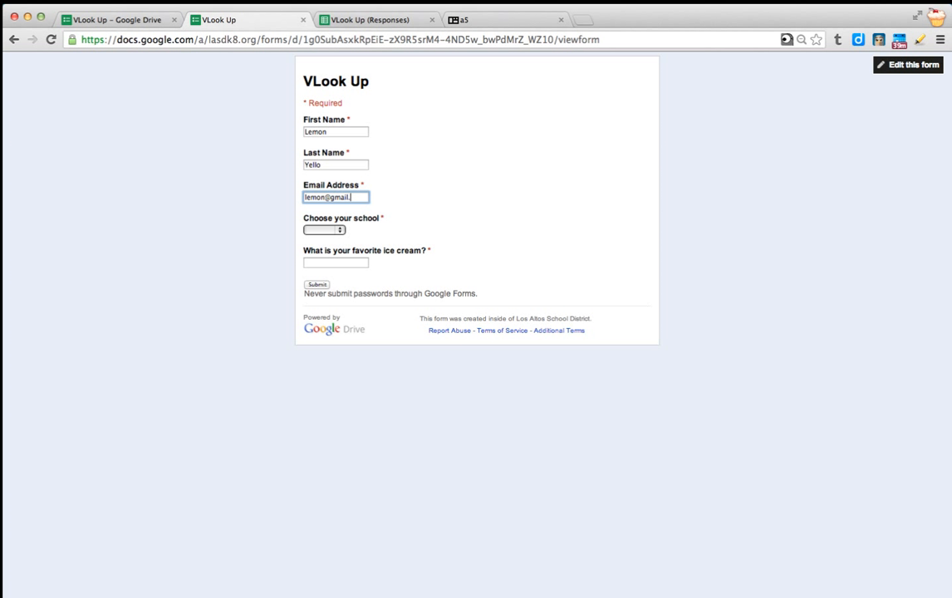
{"action": "left_click", "coordinate": [340, 166]}
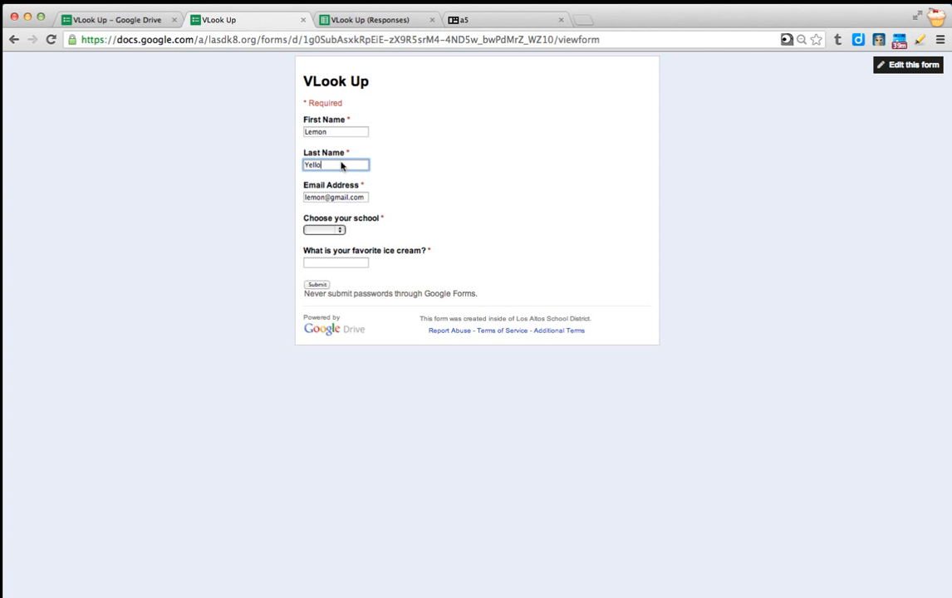
{"action": "type", "text": "w"}
Choose Orange as the school, enter Sherbert as the favorite ice cream, and submit the form
{"action": "left_click", "coordinate": [324, 230]}
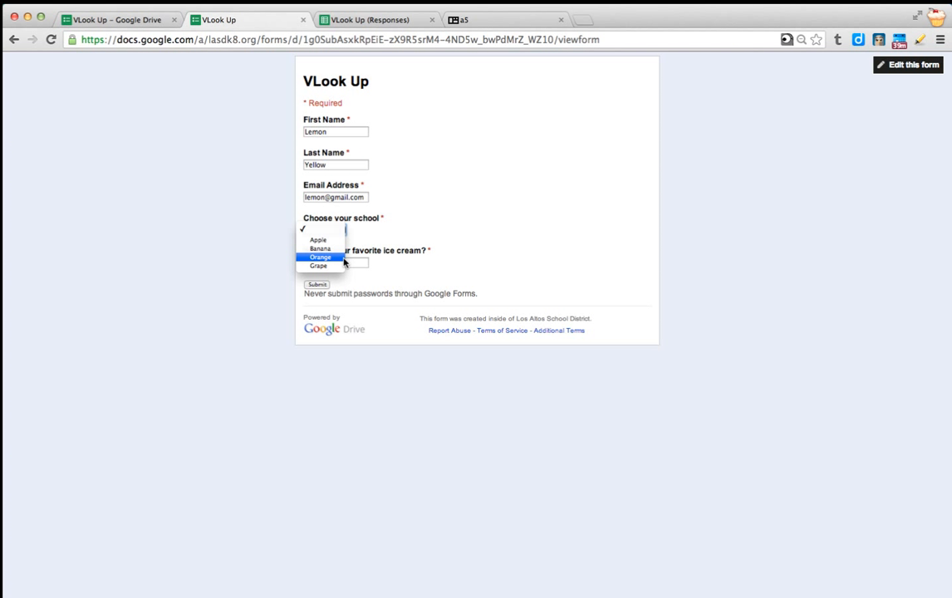
{"action": "left_click", "coordinate": [341, 258]}
{"action": "left_click", "coordinate": [336, 264]}
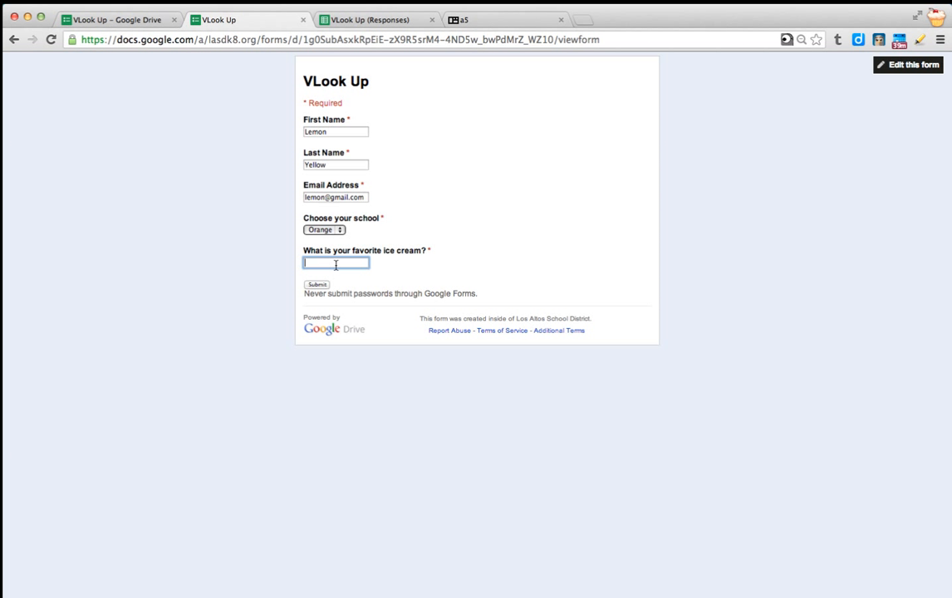
{"action": "type", "text": "Sherbert"}
{"action": "key", "text": "Return"}
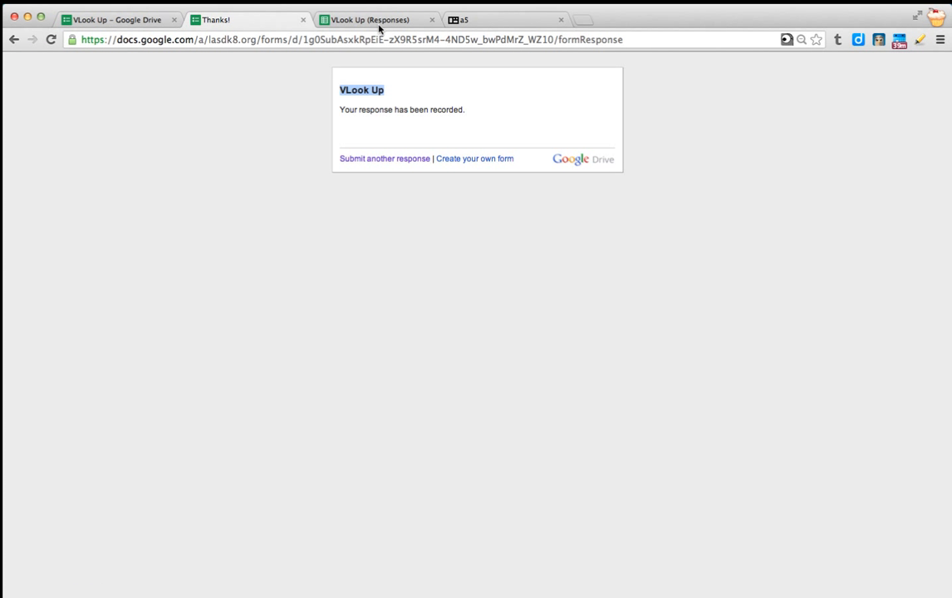
Switch to the VLook Up responses spreadsheet and check the Principal CC cell of the new response in row 7
{"action": "left_click", "coordinate": [379, 22]}
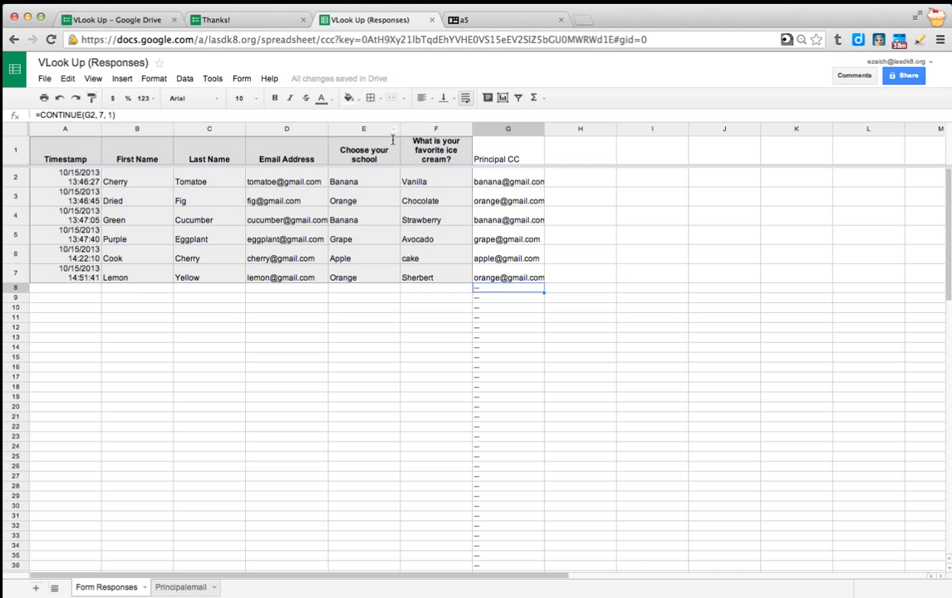
{"action": "left_click", "coordinate": [517, 280]}
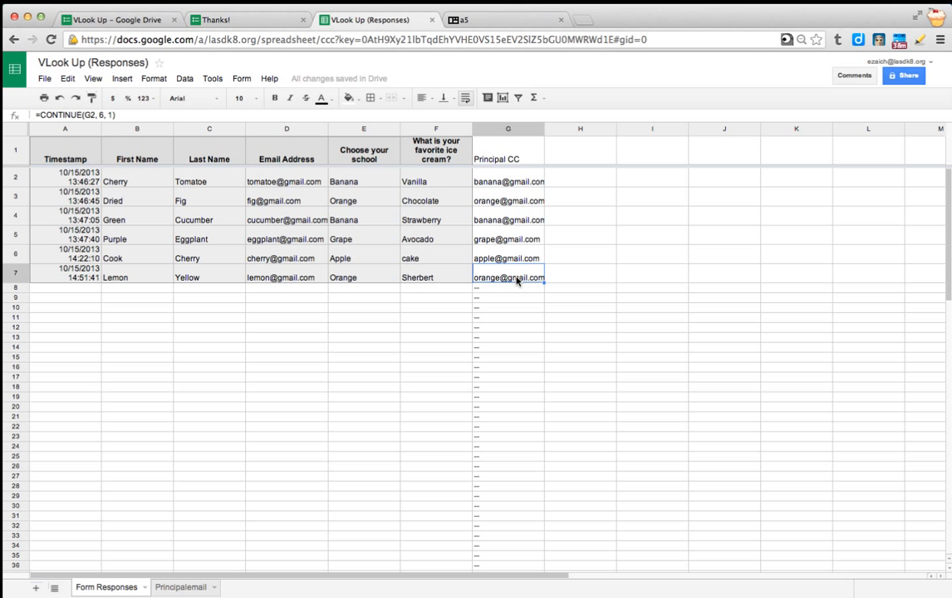